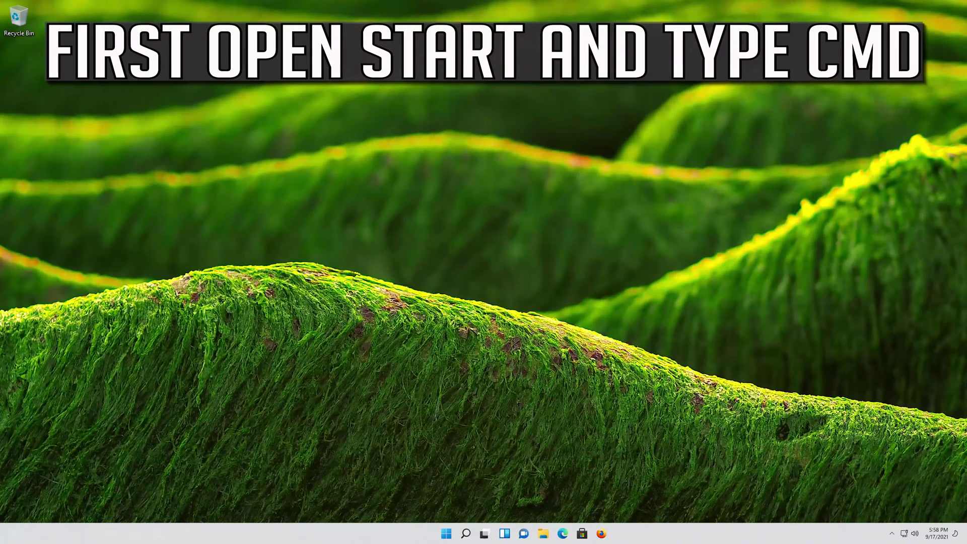
- Search 'cmd' from the Start menu and launch Command Prompt
{"action": "key", "text": "super"}
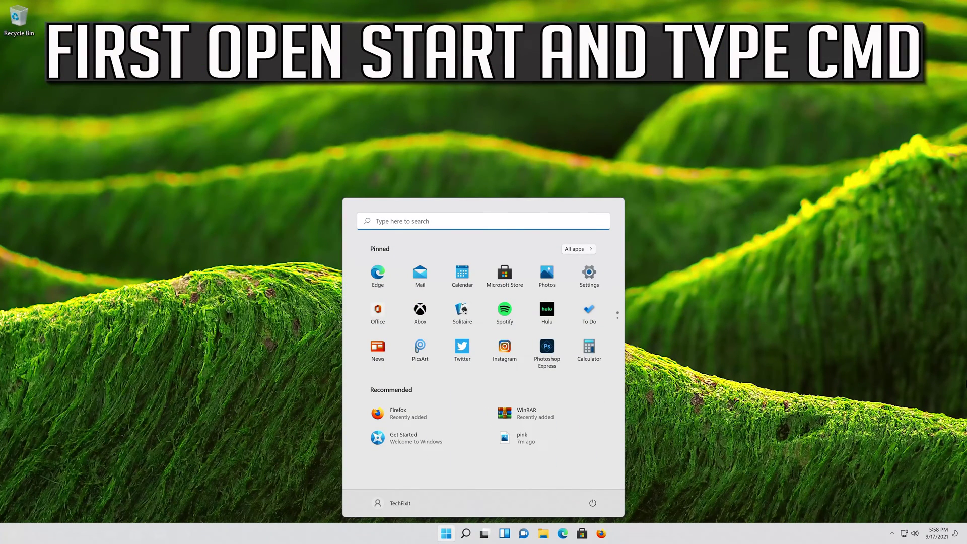
{"action": "type", "text": "cmd"}
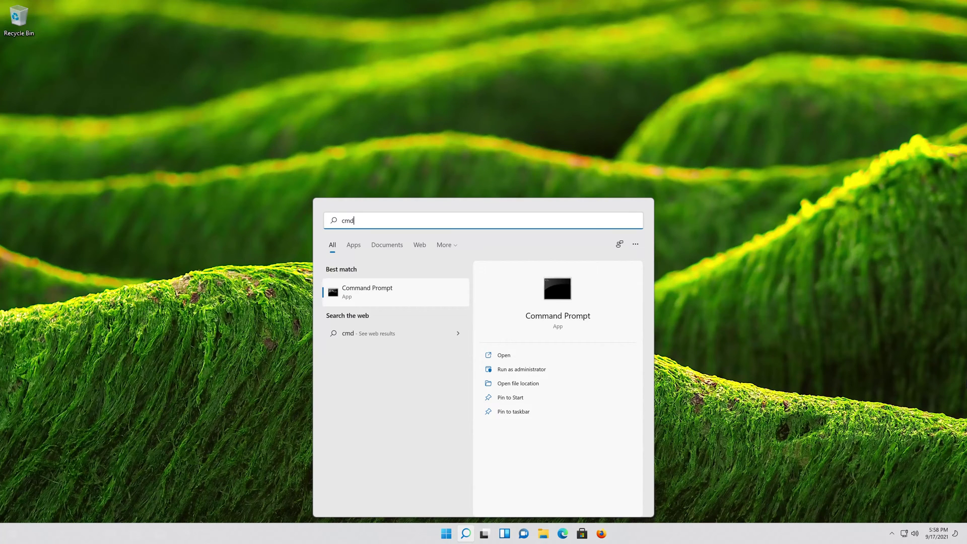
{"action": "key", "text": "Return"}
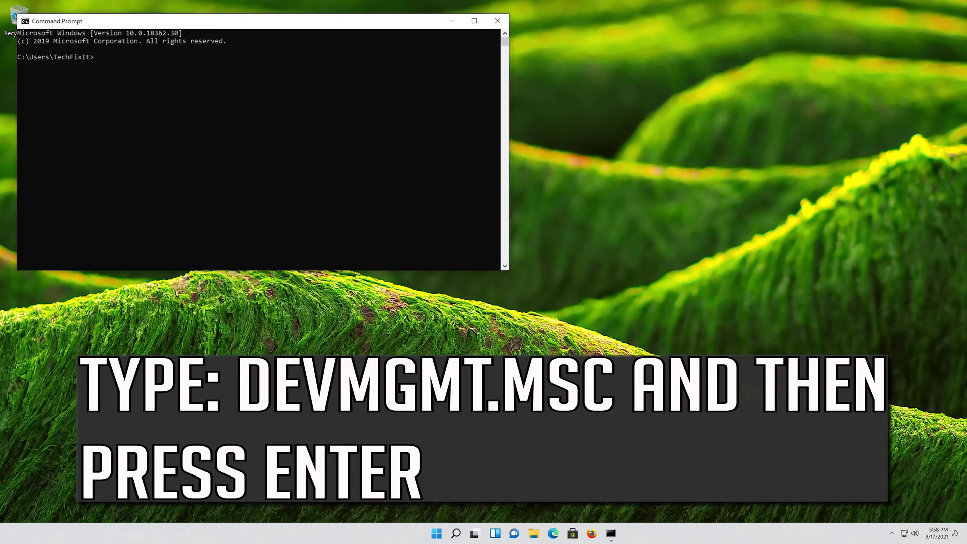
- Enter the devmgmt.msc command at the Command Prompt
{"action": "type", "text": "devmgmt.msc"}
- Run devmgmt.msc, expand Mice and other pointing devices, and open Microsoft PS/2 Mouse properties
{"action": "key", "text": "Return"}
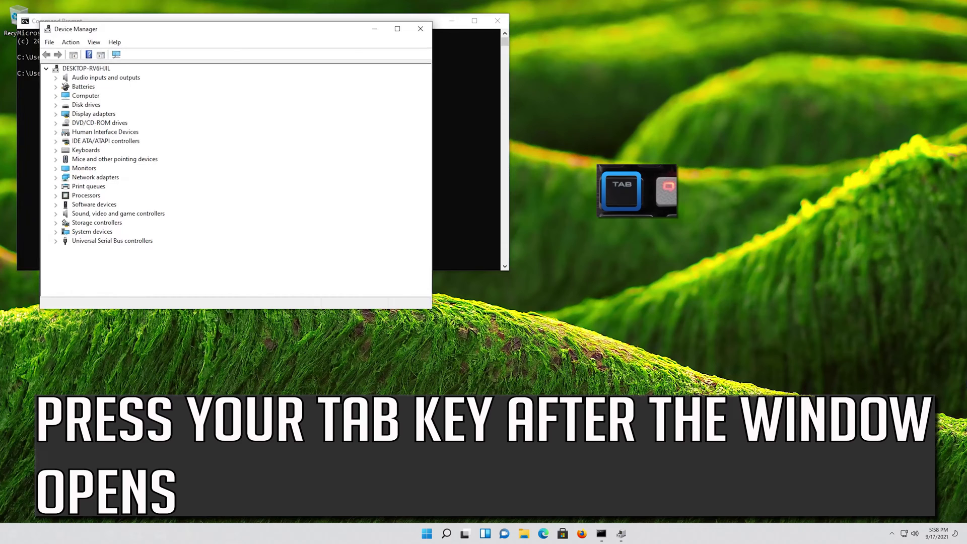
{"action": "key", "text": "Tab"}
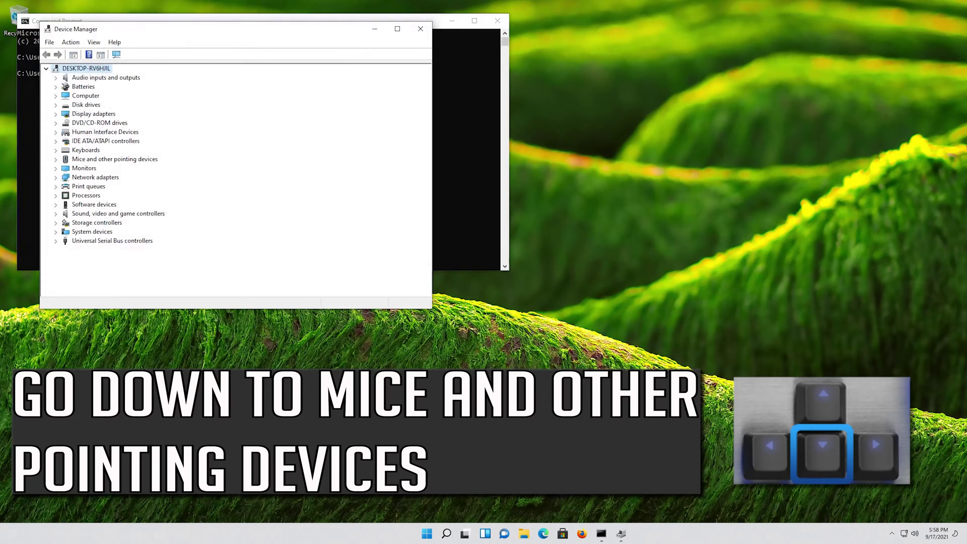
{"action": "key", "text": "Down"}
{"action": "key", "text": "Down"}
{"action": "key", "text": "Down"}
{"action": "key", "text": "Down"}
{"action": "key", "text": "Down"}
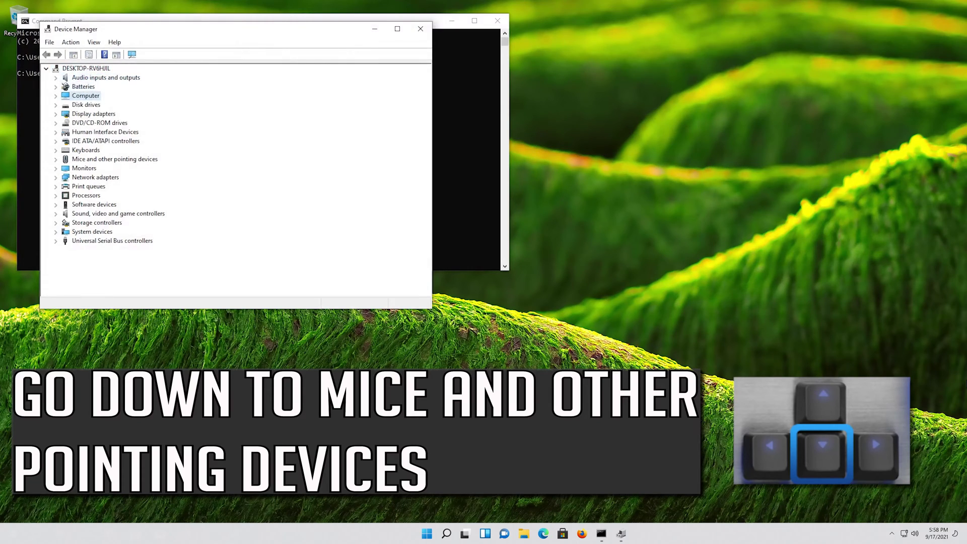
{"action": "key", "text": "Down"}
{"action": "key", "text": "Down"}
{"action": "key", "text": "Down"}
{"action": "key", "text": "Down"}
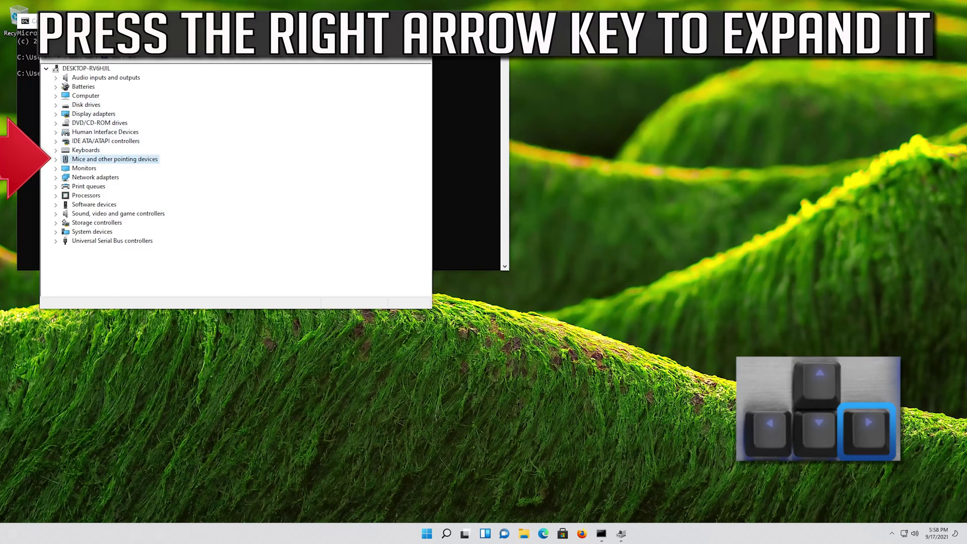
{"action": "key", "text": "Right"}
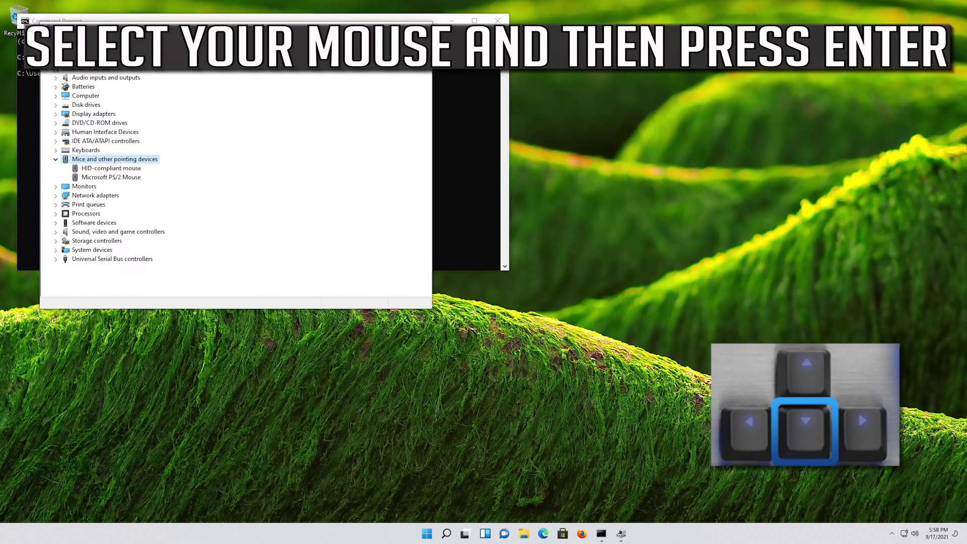
{"action": "key", "text": "Down"}
{"action": "key", "text": "Down"}
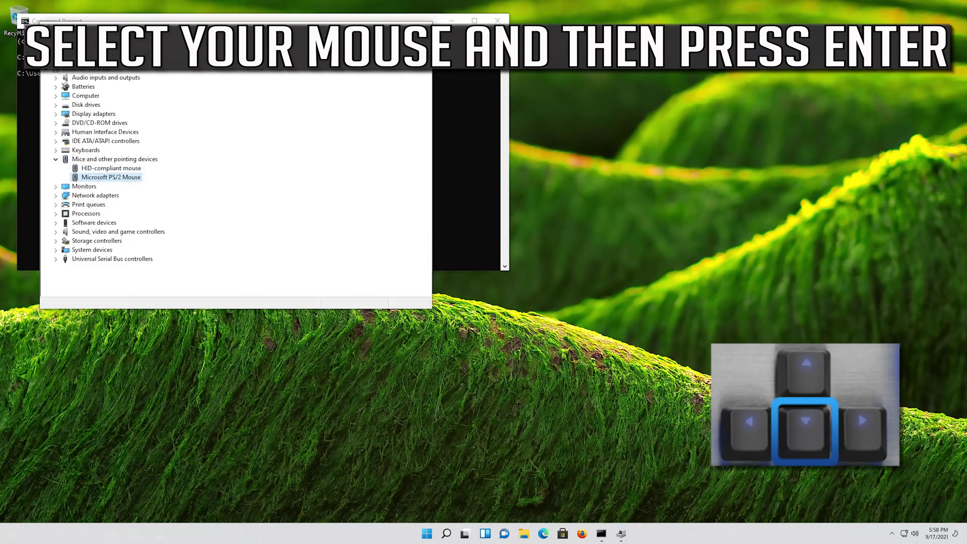
{"action": "key", "text": "Return"}
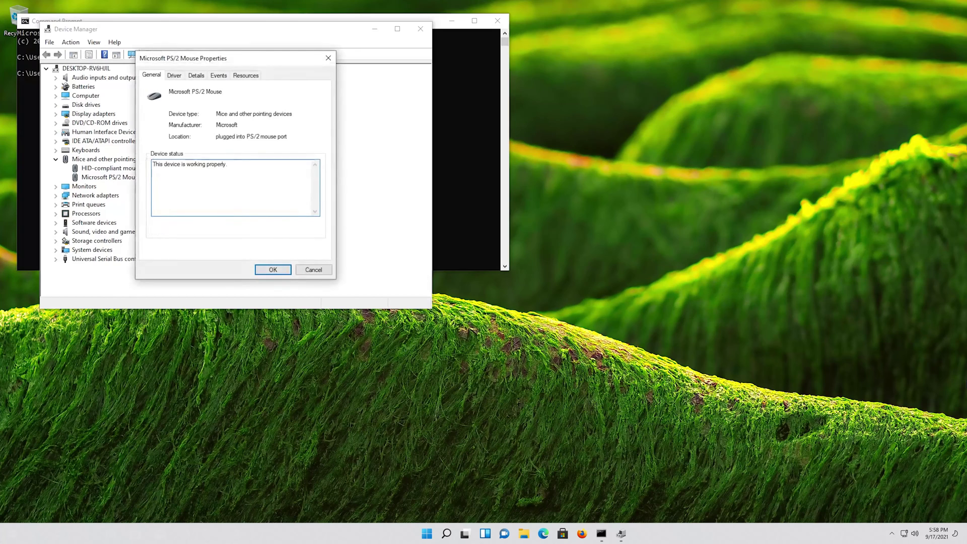
- Switch the PS/2 Mouse properties to the Driver tab and start Update Driver
{"action": "key", "text": "Tab"}
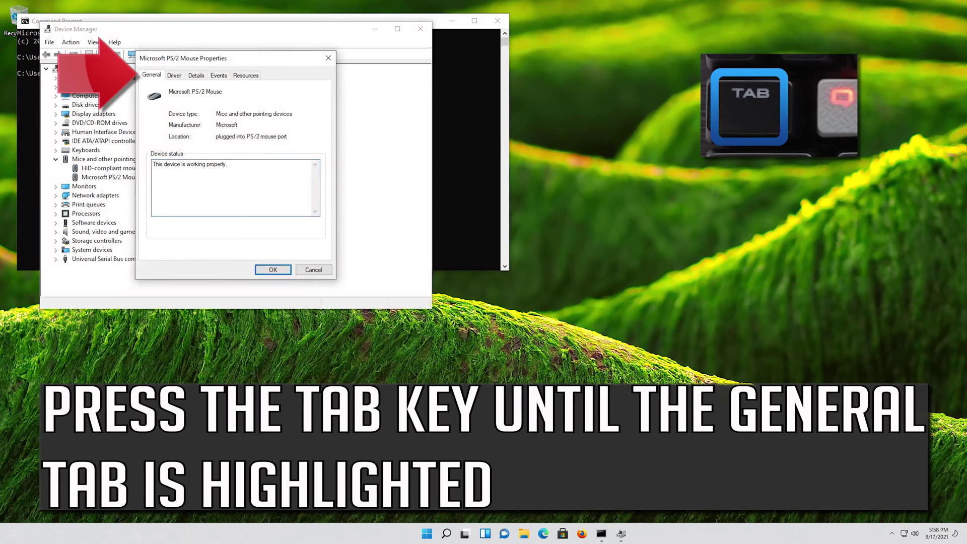
{"action": "key", "text": "Tab"}
{"action": "key", "text": "Tab"}
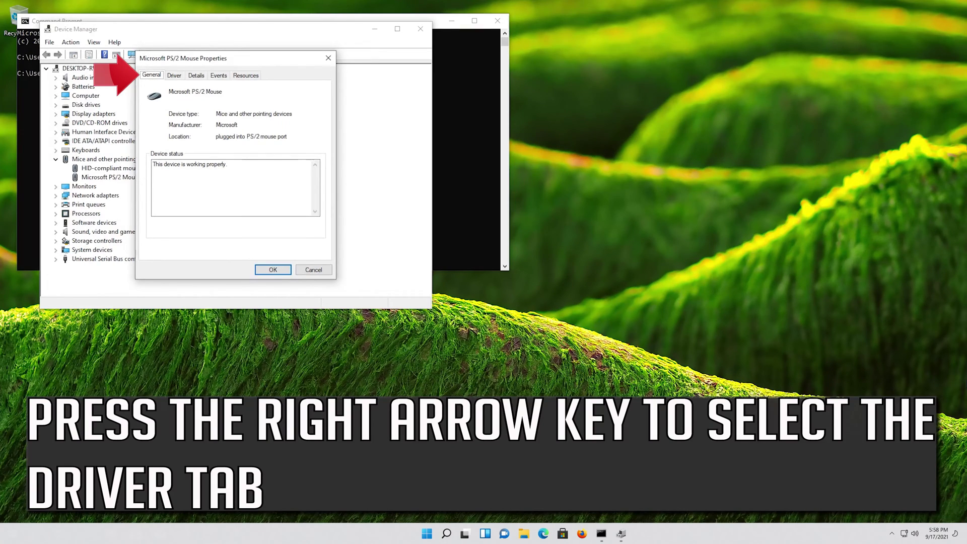
{"action": "key", "text": "Right"}
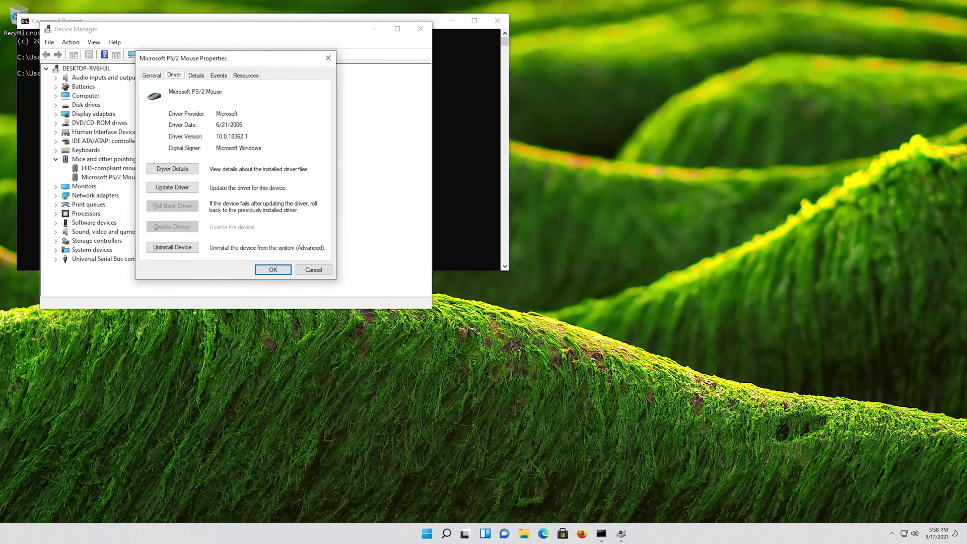
{"action": "key", "text": "Tab"}
{"action": "key", "text": "Down"}
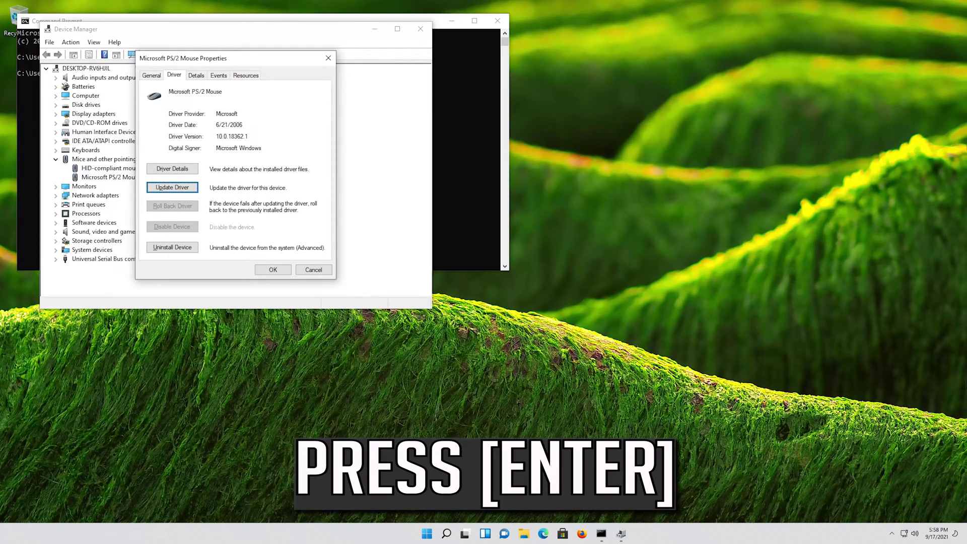
{"action": "key", "text": "Return"}
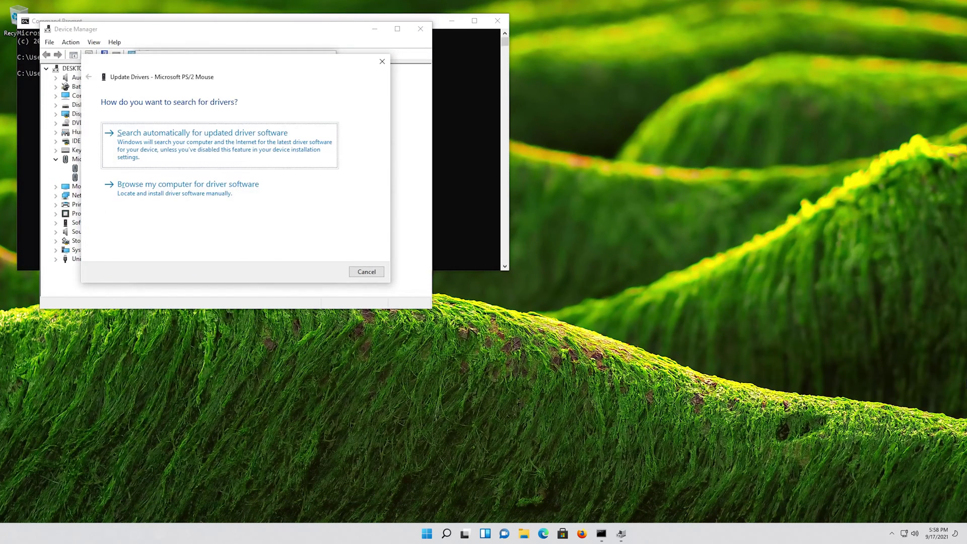
- After an automatic driver search, rerun the wizard choosing 'Browse my computer for driver software'
{"action": "key", "text": "Return"}
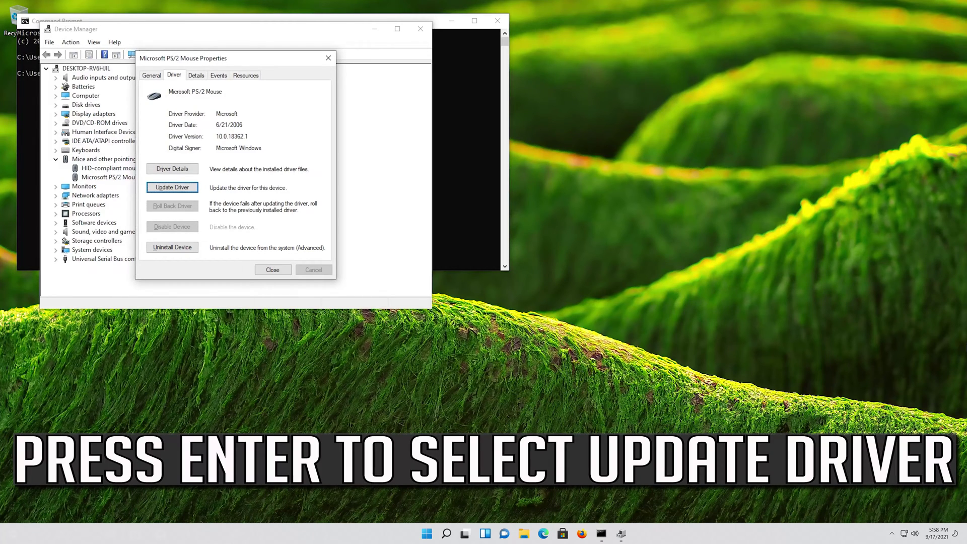
{"action": "key", "text": "Return"}
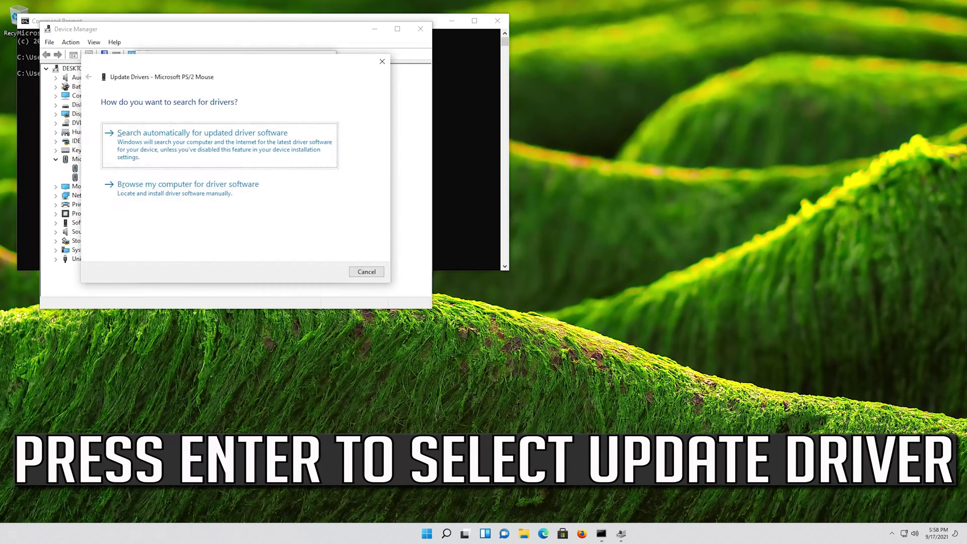
{"action": "key", "text": "Tab"}
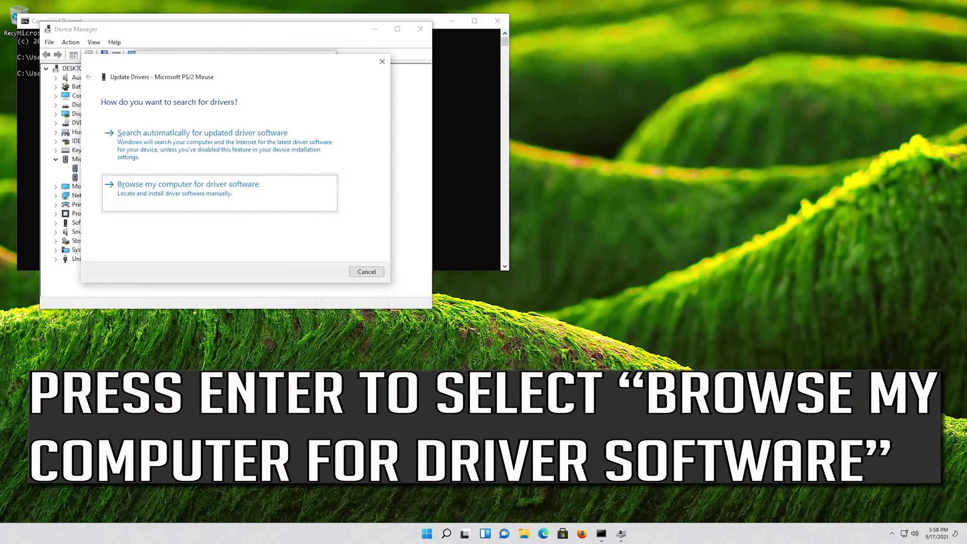
{"action": "key", "text": "Return"}
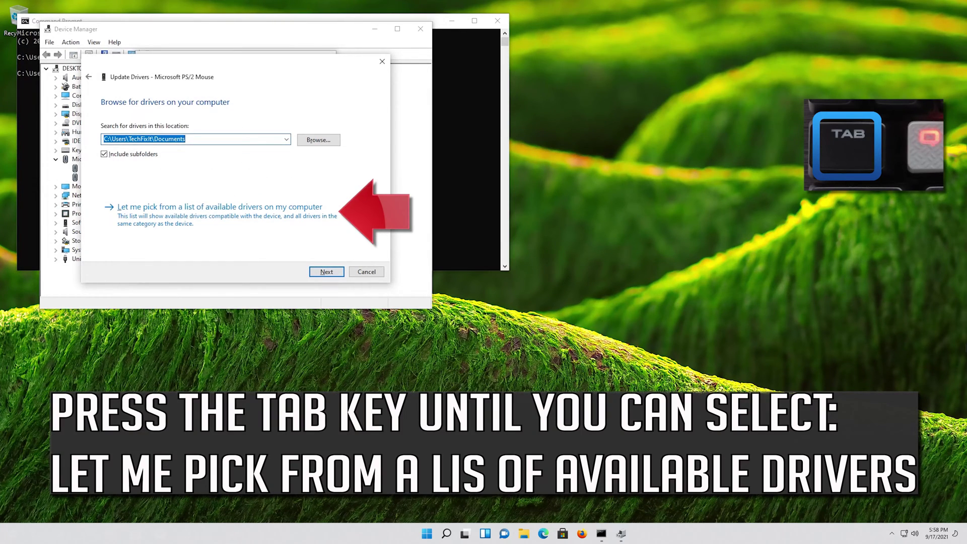
- Pick from the available drivers list and install the Microsoft PS/2 Mouse model
{"action": "key", "text": "Tab"}
{"action": "key", "text": "Tab"}
{"action": "key", "text": "Tab"}
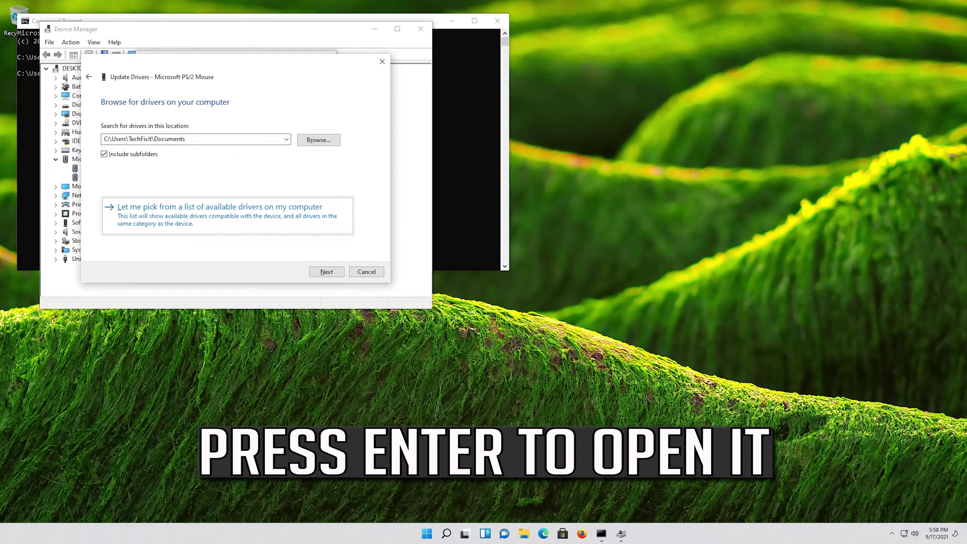
{"action": "key", "text": "Return"}
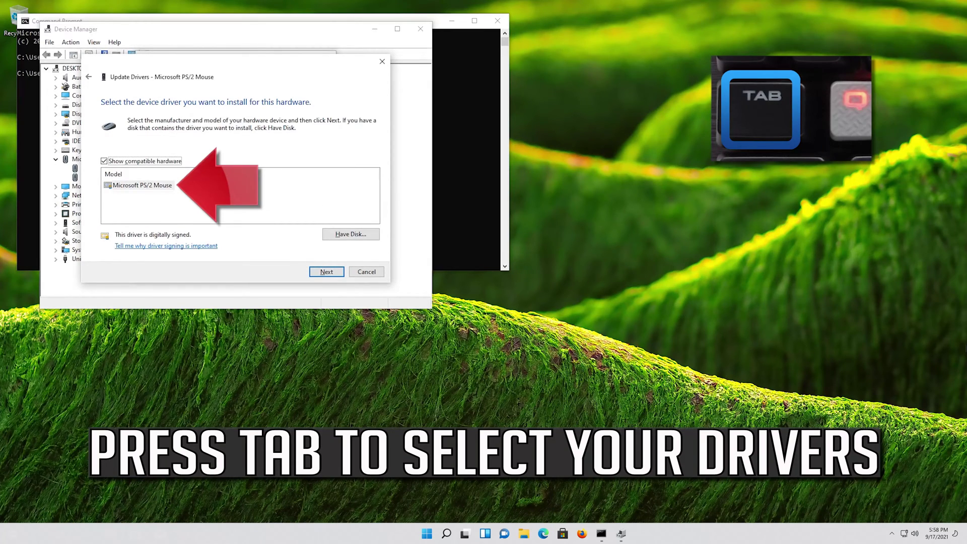
{"action": "key", "text": "Tab"}
{"action": "key", "text": "Tab"}
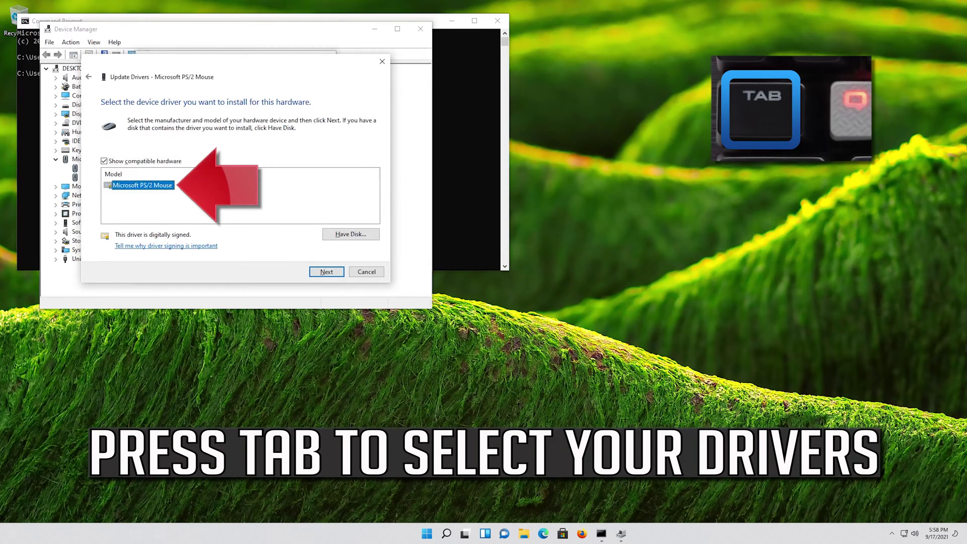
{"action": "key", "text": "Tab"}
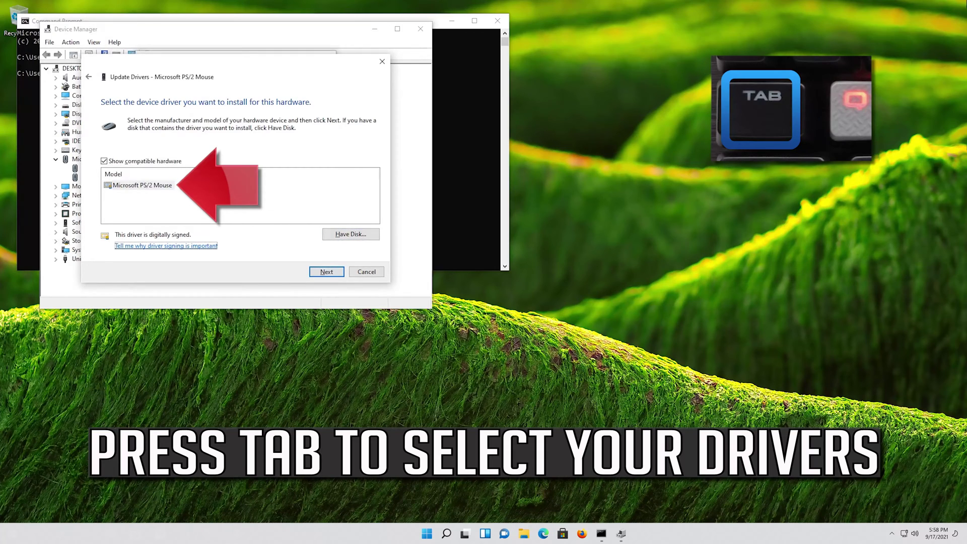
{"action": "key", "text": "Tab"}
{"action": "key", "text": "Tab"}
{"action": "key", "text": "Tab"}
{"action": "key", "text": "Tab"}
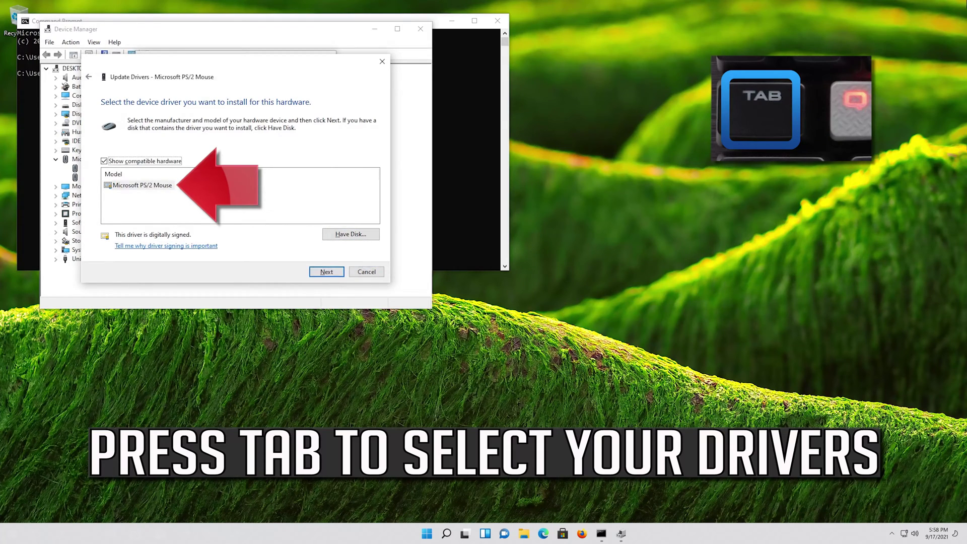
{"action": "key", "text": "Tab"}
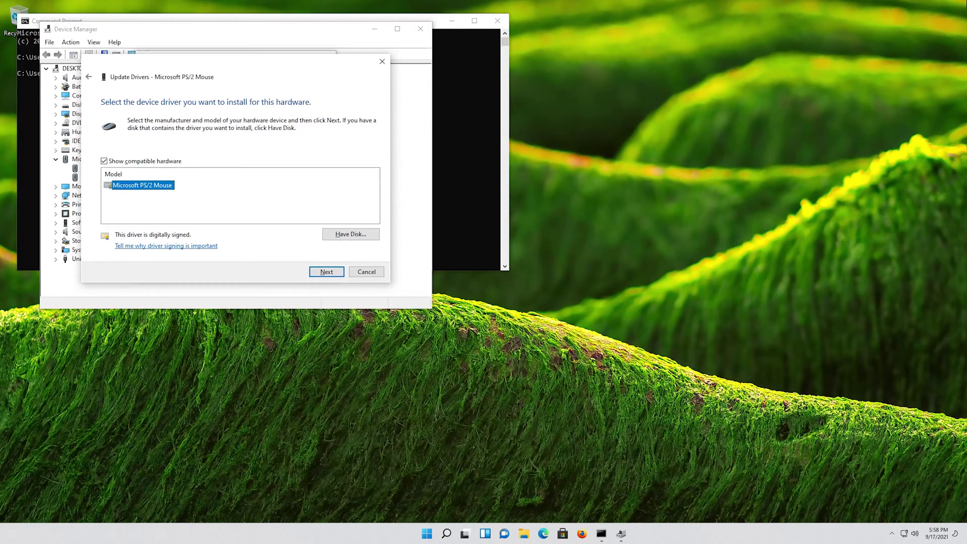
{"action": "key", "text": "Return"}
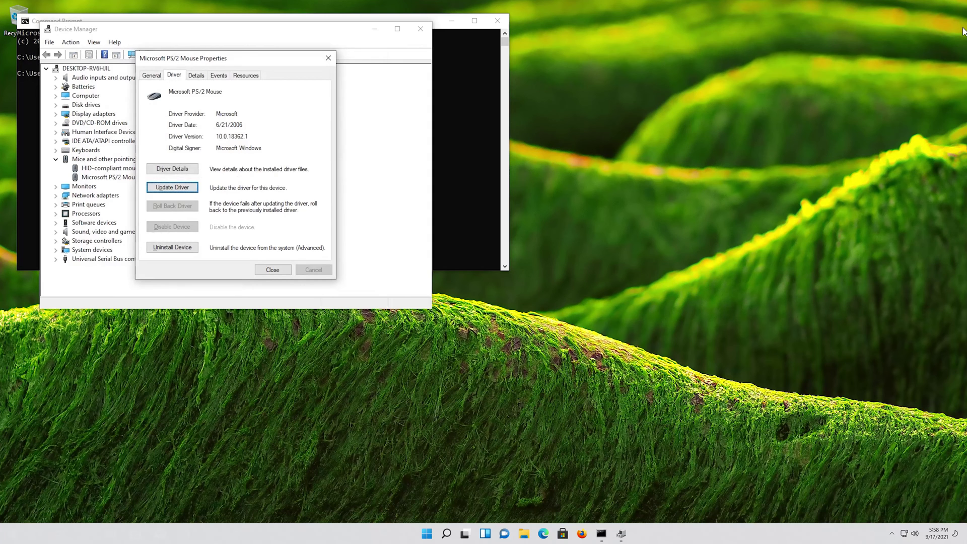
- Uninstall the Microsoft PS/2 Mouse device, confirm the removal, and restart the computer
{"action": "key", "text": "Down"}
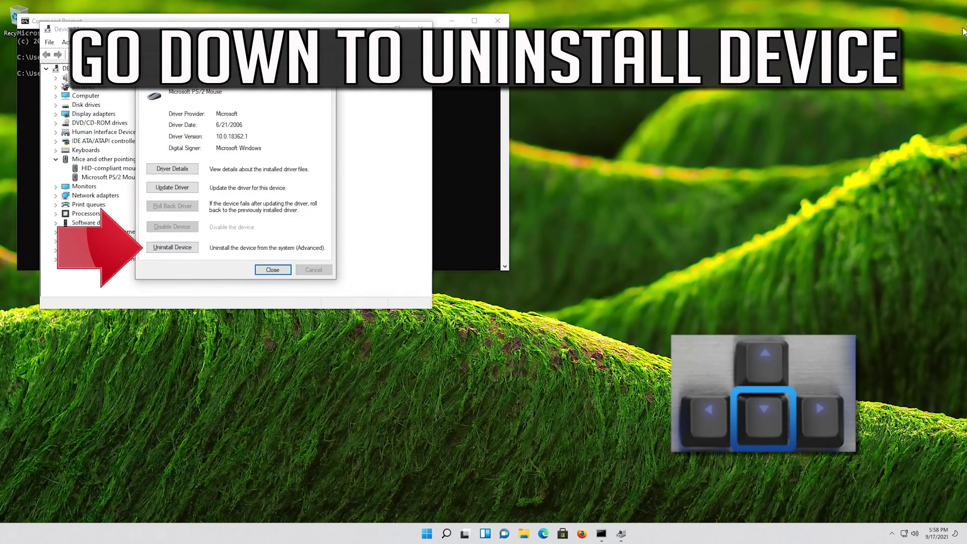
{"action": "key", "text": "Down"}
{"action": "key", "text": "Down"}
{"action": "key", "text": "Down"}
{"action": "key", "text": "Return"}
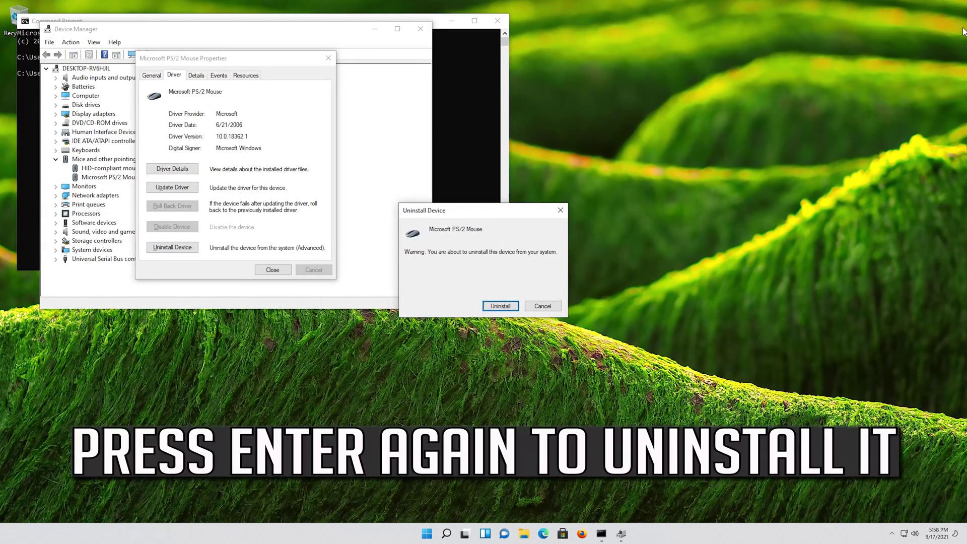
{"action": "key", "text": "Return"}
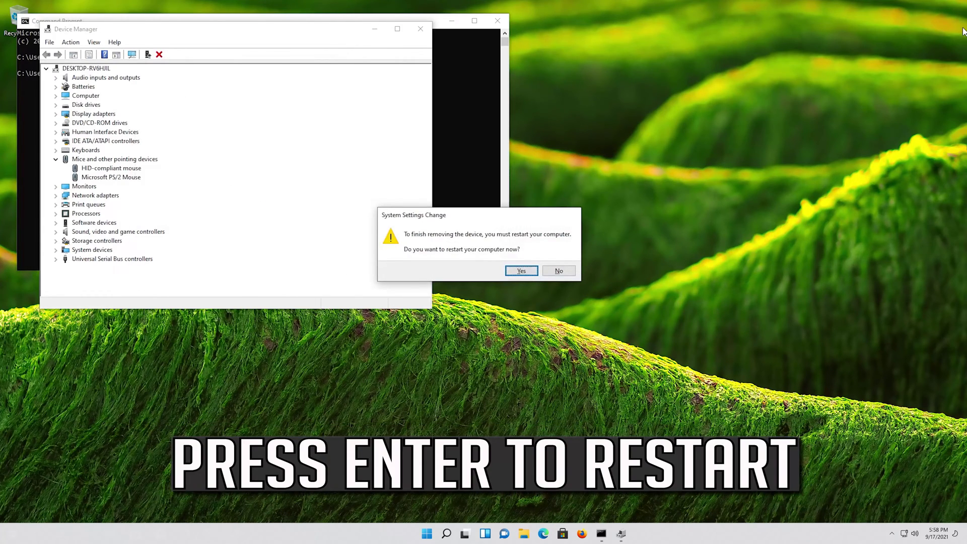
{"action": "key", "text": "Return"}
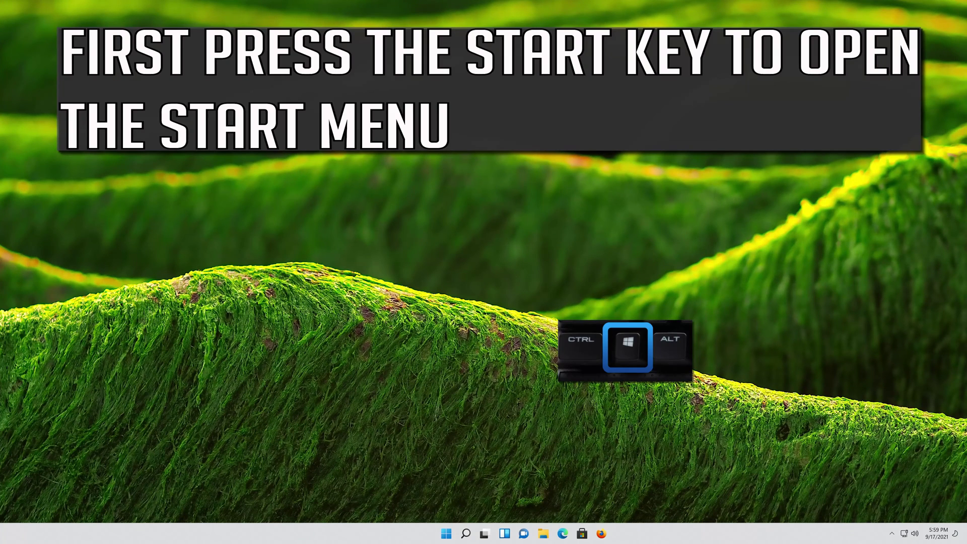
- Launch regedit from the Start menu and answer Yes on the UAC prompt
{"action": "key", "text": "super"}
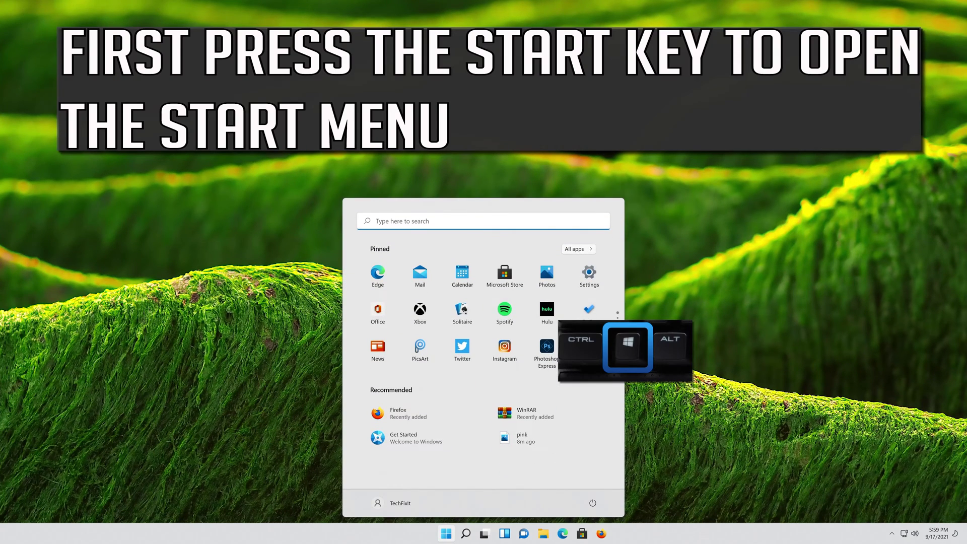
{"action": "type", "text": "regedit"}
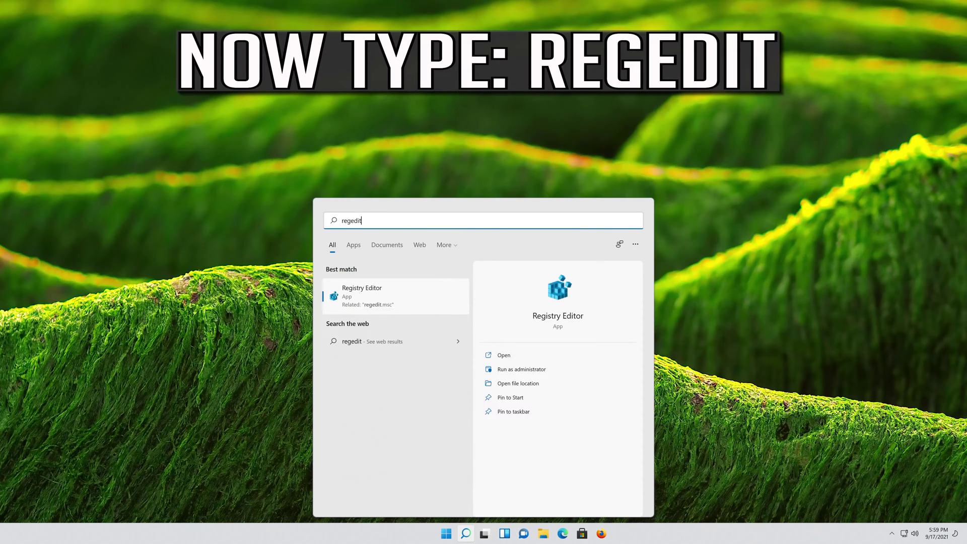
{"action": "key", "text": "Return"}
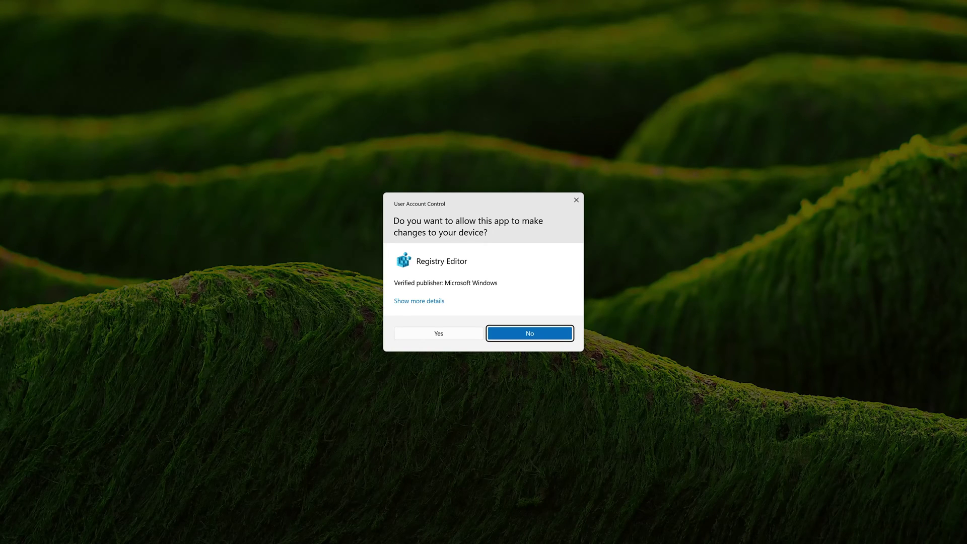
{"action": "key", "text": "Left"}
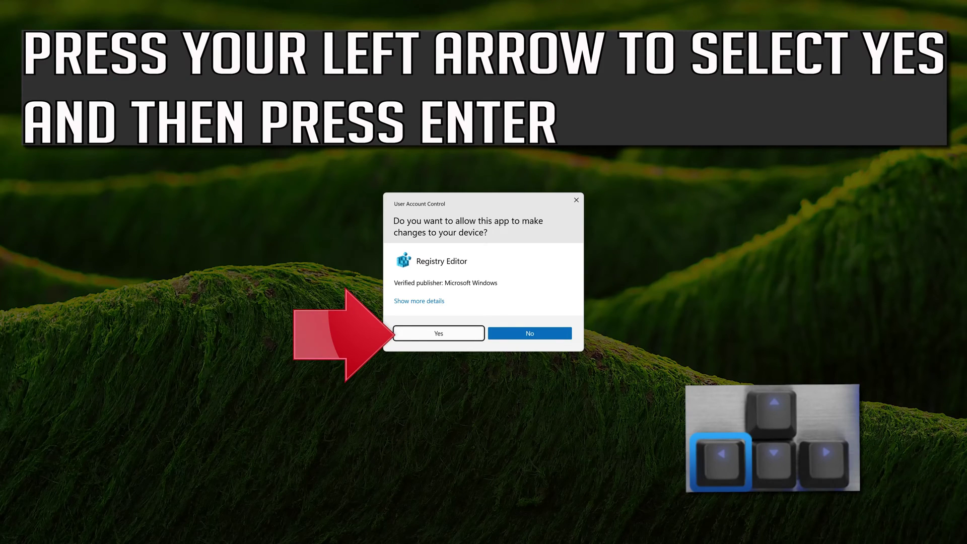
{"action": "key", "text": "Return"}
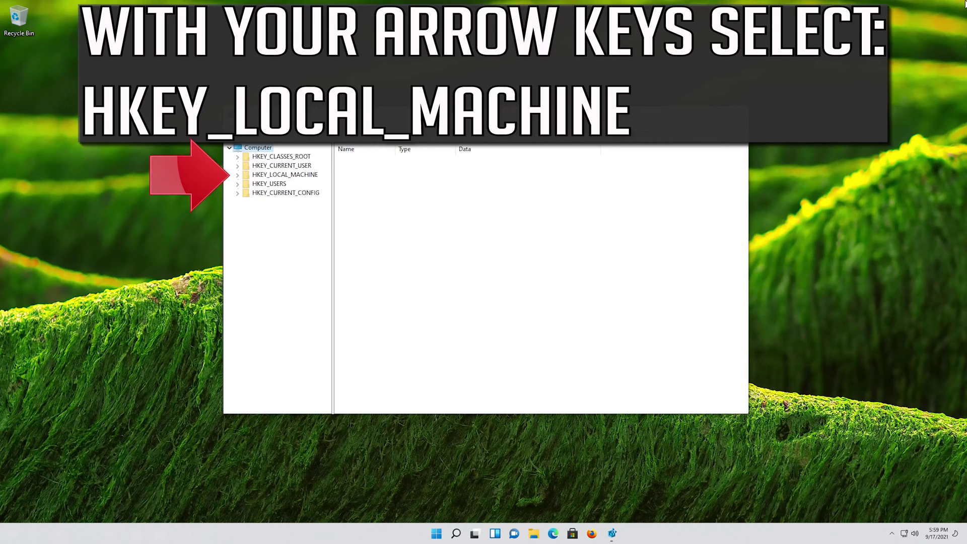
- Expand HKEY_LOCAL_MACHINE, then SOFTWARE, then Microsoft in the registry tree
{"action": "key", "text": "Down"}
{"action": "key", "text": "Down"}
{"action": "key", "text": "Down"}
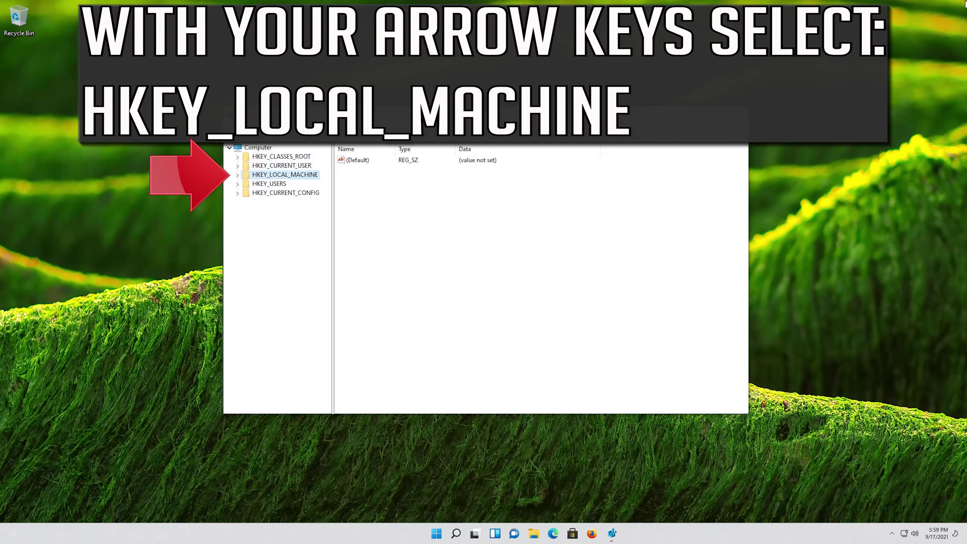
{"action": "key", "text": "Right"}
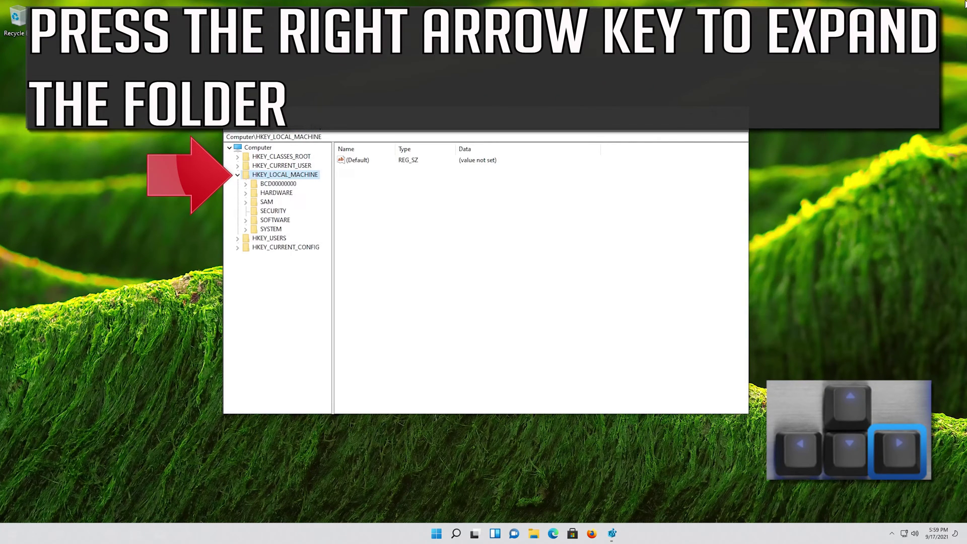
{"action": "key", "text": "Down"}
{"action": "key", "text": "Down"}
{"action": "key", "text": "Down"}
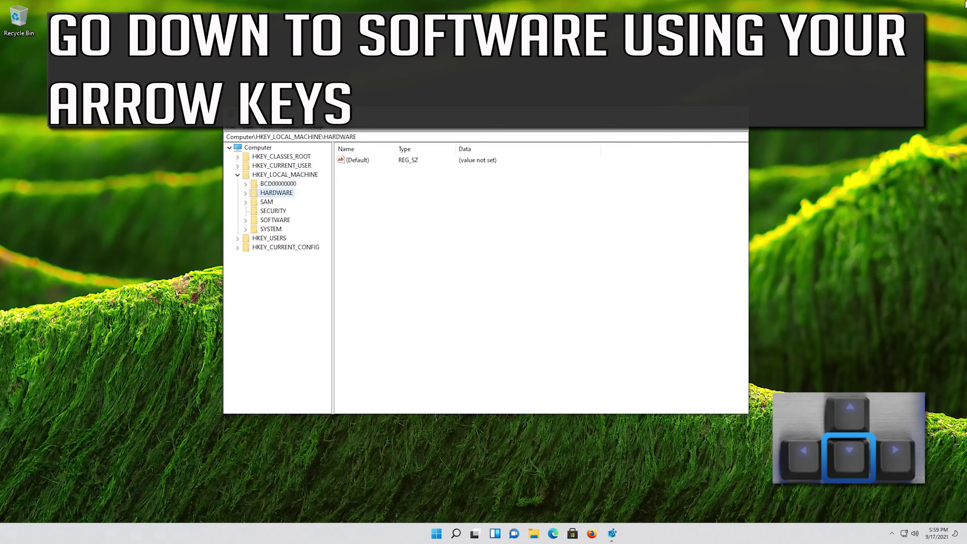
{"action": "key", "text": "Down"}
{"action": "key", "text": "Down"}
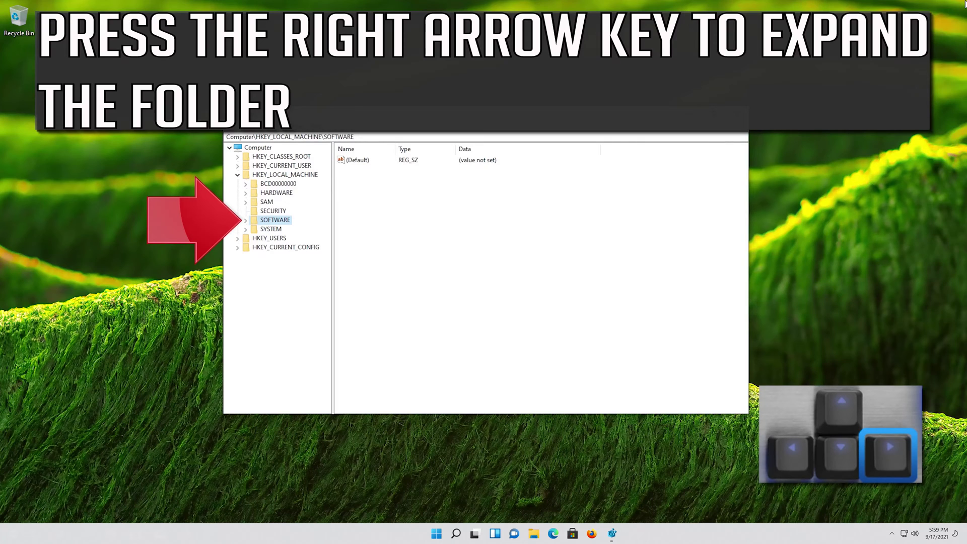
{"action": "key", "text": "Right"}
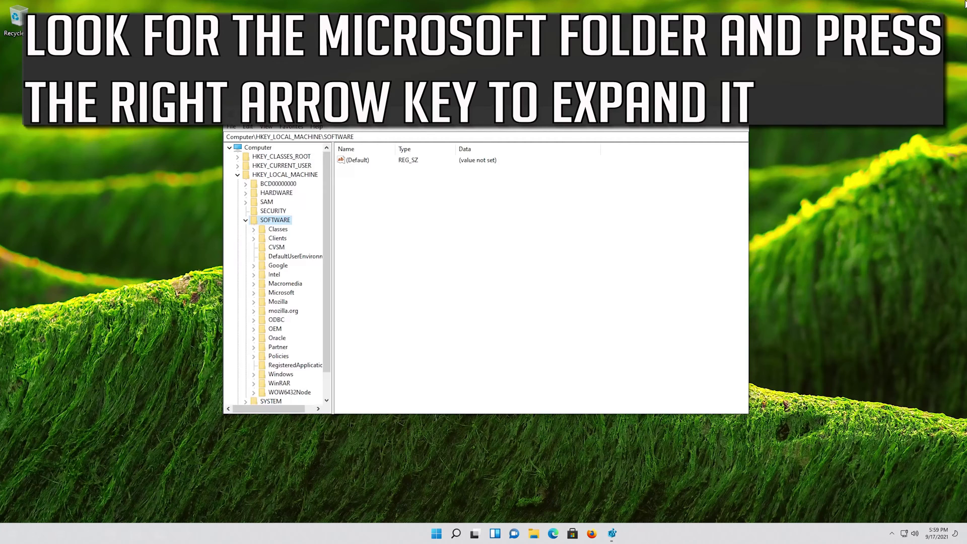
{"action": "key", "text": "Down"}
{"action": "key", "text": "Down"}
{"action": "key", "text": "Down"}
{"action": "key", "text": "Down"}
{"action": "key", "text": "Down"}
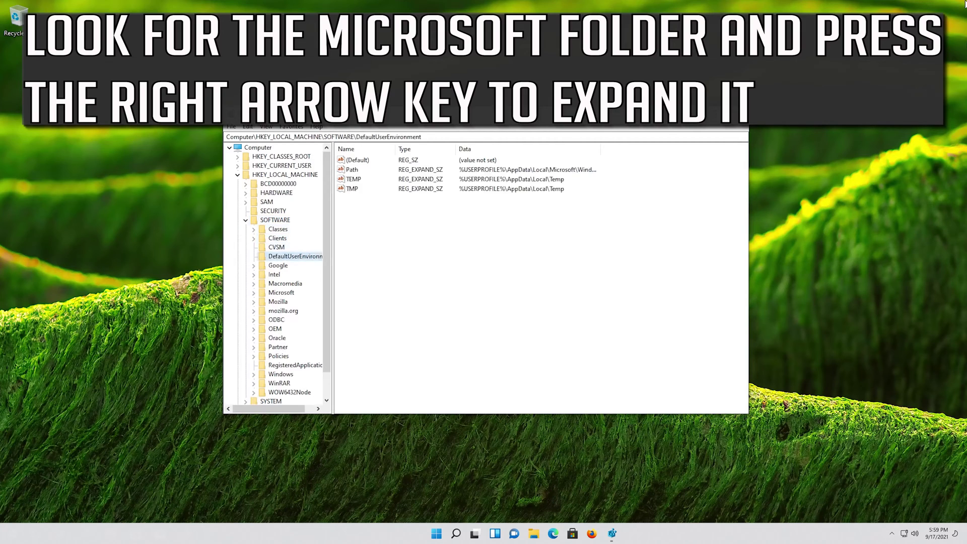
{"action": "key", "text": "Down"}
{"action": "key", "text": "Down"}
{"action": "key", "text": "Down"}
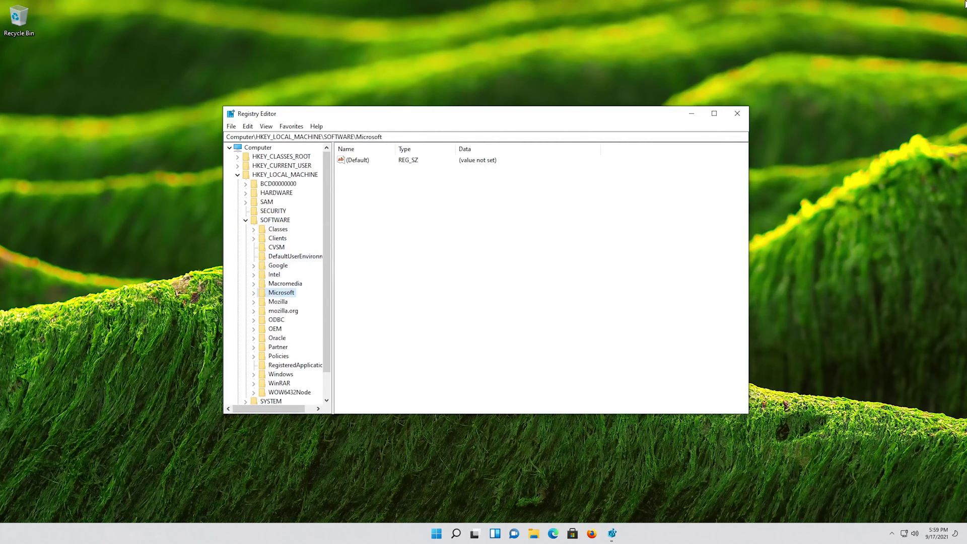
{"action": "key", "text": "Right"}
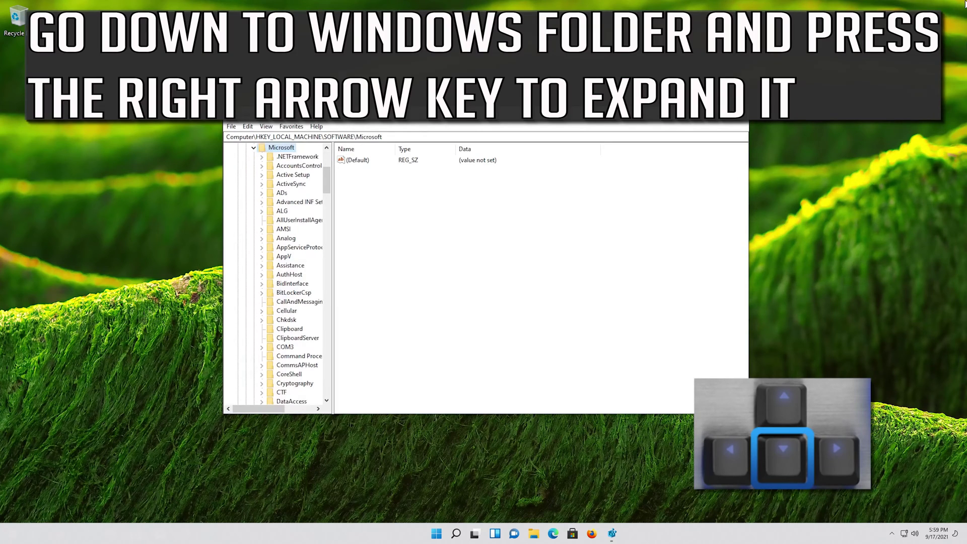
- Move down the Microsoft subkeys to the Windows key and expand it
{"action": "key", "text": "Down"}
{"action": "key", "text": "Down"}
{"action": "key", "text": "Down"}
{"action": "key", "text": "Down"}
{"action": "key", "text": "Down"}
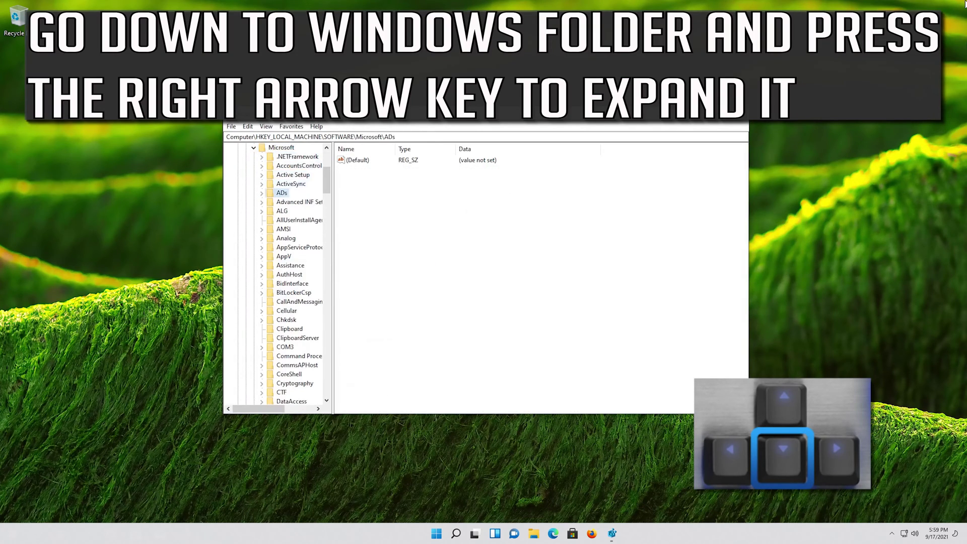
{"action": "key", "text": "Down"}
{"action": "key", "text": "Down"}
{"action": "key", "text": "Down"}
{"action": "key", "text": "Down"}
{"action": "key", "text": "Down"}
{"action": "key", "text": "Down"}
{"action": "key", "text": "Down"}
{"action": "key", "text": "Down"}
{"action": "key", "text": "Down"}
{"action": "key", "text": "Down"}
{"action": "key", "text": "Down"}
{"action": "key", "text": "Down"}
{"action": "key", "text": "Down"}
{"action": "key", "text": "Down"}
{"action": "key", "text": "Down"}
{"action": "key", "text": "Down"}
{"action": "key", "text": "Down"}
{"action": "key", "text": "Down"}
{"action": "key", "text": "Down"}
{"action": "key", "text": "Down"}
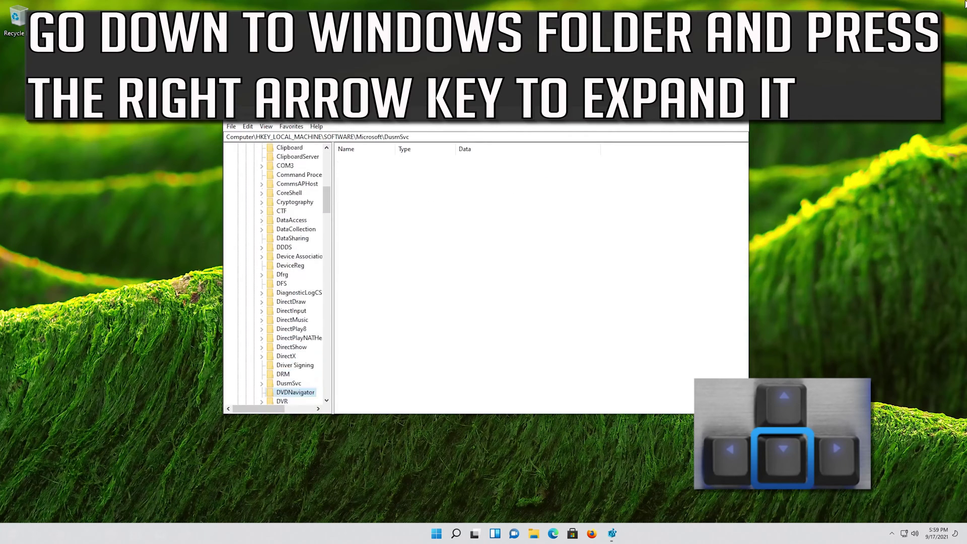
{"action": "key", "text": "Down"}
{"action": "key", "text": "Down"}
{"action": "key", "text": "Down"}
{"action": "key", "text": "Down"}
{"action": "key", "text": "Down"}
{"action": "key", "text": "Down"}
{"action": "key", "text": "Down"}
{"action": "key", "text": "Down"}
{"action": "key", "text": "Down"}
{"action": "key", "text": "Down"}
{"action": "key", "text": "Down"}
{"action": "key", "text": "Down"}
{"action": "key", "text": "Down"}
{"action": "key", "text": "Down"}
{"action": "key", "text": "Down"}
{"action": "key", "text": "Down"}
{"action": "key", "text": "Down"}
{"action": "key", "text": "Down"}
{"action": "key", "text": "Down"}
{"action": "key", "text": "Down"}
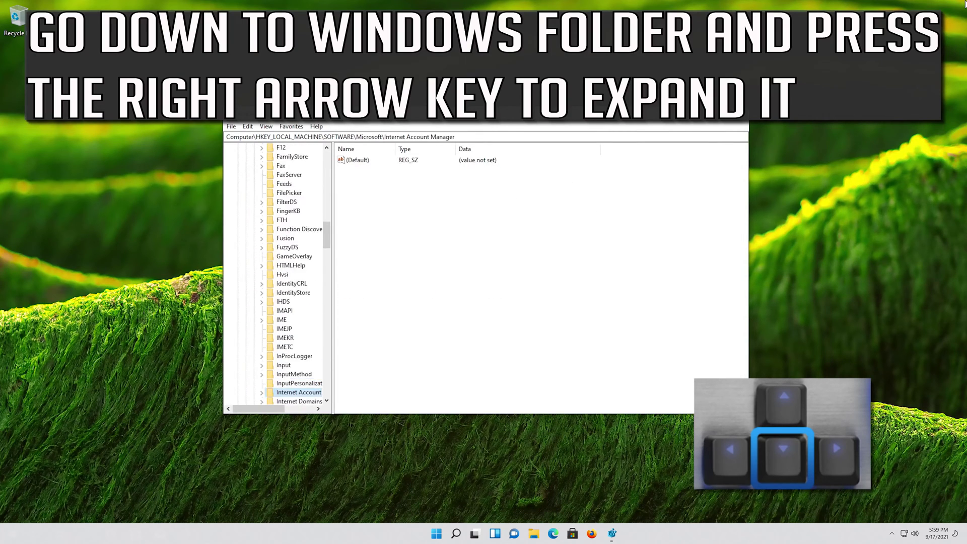
{"action": "key", "text": "Down"}
{"action": "key", "text": "Down"}
{"action": "key", "text": "Down"}
{"action": "key", "text": "Down"}
{"action": "key", "text": "Down"}
{"action": "key", "text": "Down"}
{"action": "key", "text": "Down"}
{"action": "key", "text": "Down"}
{"action": "key", "text": "Down"}
{"action": "key", "text": "Down"}
{"action": "key", "text": "Down"}
{"action": "key", "text": "Down"}
{"action": "key", "text": "Down"}
{"action": "key", "text": "Down"}
{"action": "key", "text": "Down"}
{"action": "key", "text": "Down"}
{"action": "key", "text": "Down"}
{"action": "key", "text": "Down"}
{"action": "key", "text": "Down"}
{"action": "key", "text": "Down"}
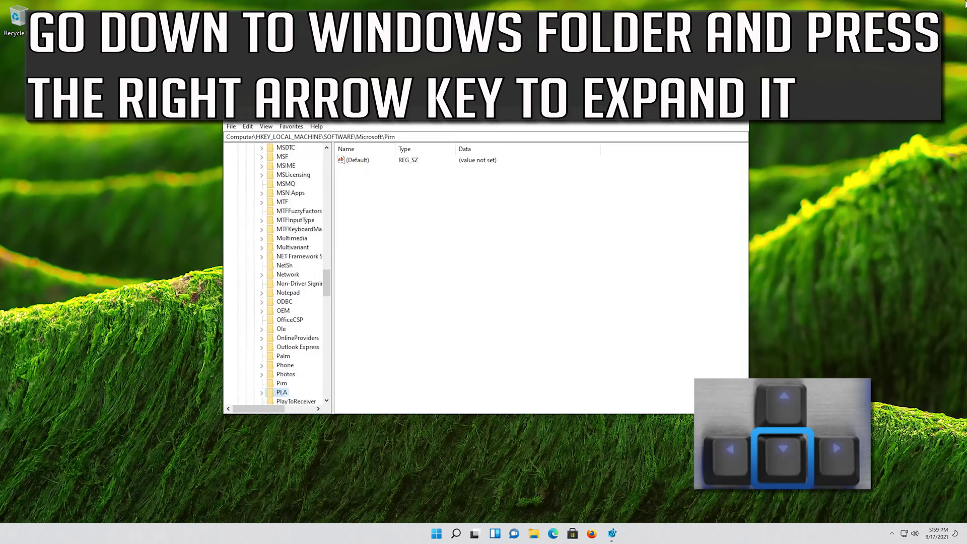
{"action": "key", "text": "Down"}
{"action": "key", "text": "Down"}
{"action": "key", "text": "Down"}
{"action": "key", "text": "Down"}
{"action": "key", "text": "Down"}
{"action": "key", "text": "Down"}
{"action": "key", "text": "Down"}
{"action": "key", "text": "Down"}
{"action": "key", "text": "Down"}
{"action": "key", "text": "Down"}
{"action": "key", "text": "Down"}
{"action": "key", "text": "Down"}
{"action": "key", "text": "Down"}
{"action": "key", "text": "Down"}
{"action": "key", "text": "Down"}
{"action": "key", "text": "Down"}
{"action": "key", "text": "Down"}
{"action": "key", "text": "Down"}
{"action": "key", "text": "Down"}
{"action": "key", "text": "Down"}
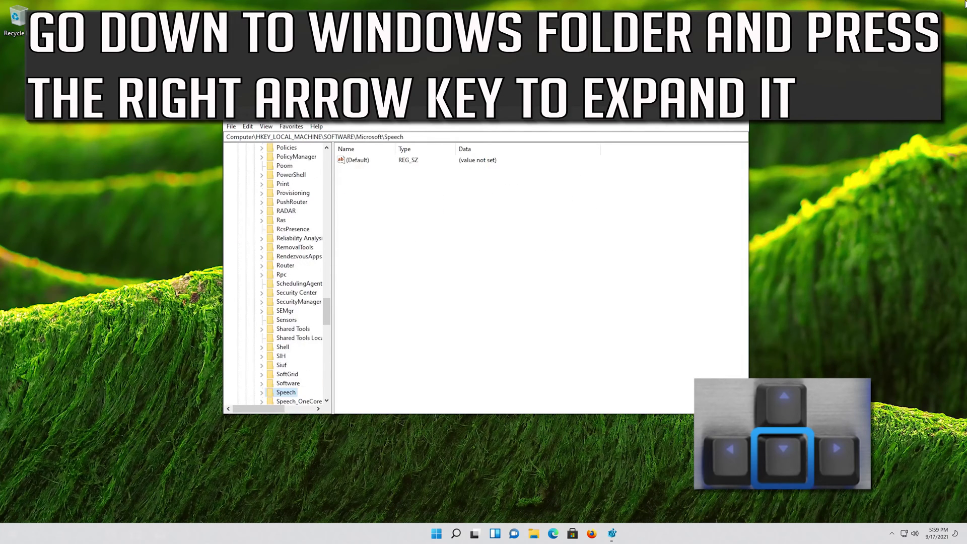
{"action": "key", "text": "Down"}
{"action": "key", "text": "Down"}
{"action": "key", "text": "Down"}
{"action": "key", "text": "Down"}
{"action": "key", "text": "Down"}
{"action": "key", "text": "Down"}
{"action": "key", "text": "Down"}
{"action": "key", "text": "Down"}
{"action": "key", "text": "Down"}
{"action": "key", "text": "Down"}
{"action": "key", "text": "Down"}
{"action": "key", "text": "Down"}
{"action": "key", "text": "Down"}
{"action": "key", "text": "Down"}
{"action": "key", "text": "Down"}
{"action": "key", "text": "Down"}
{"action": "key", "text": "Down"}
{"action": "key", "text": "Down"}
{"action": "key", "text": "Down"}
{"action": "key", "text": "Down"}
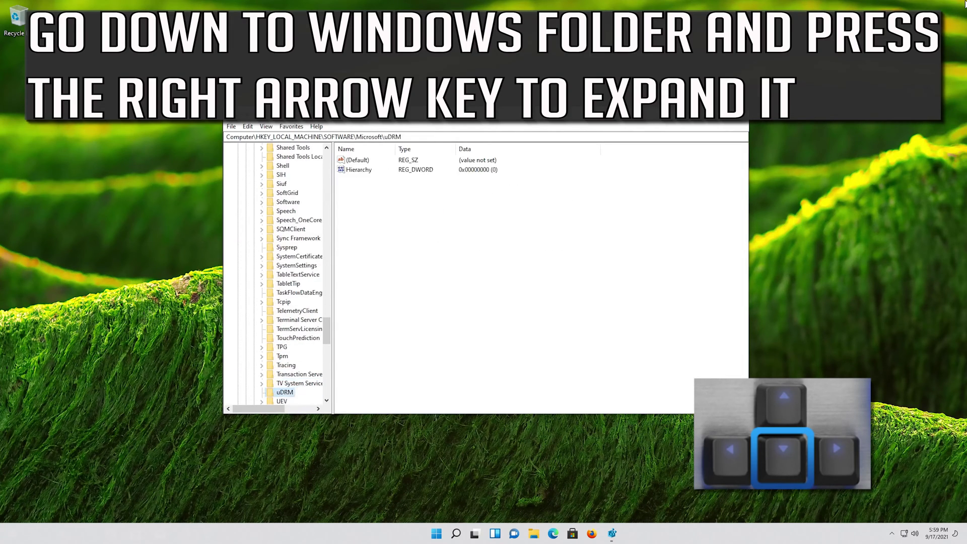
{"action": "key", "text": "Down"}
{"action": "key", "text": "Down"}
{"action": "key", "text": "Down"}
{"action": "key", "text": "Down"}
{"action": "key", "text": "Down"}
{"action": "key", "text": "Down"}
{"action": "key", "text": "Down"}
{"action": "key", "text": "Down"}
{"action": "key", "text": "Down"}
{"action": "key", "text": "Down"}
{"action": "key", "text": "Down"}
{"action": "key", "text": "Down"}
{"action": "key", "text": "Down"}
{"action": "key", "text": "Down"}
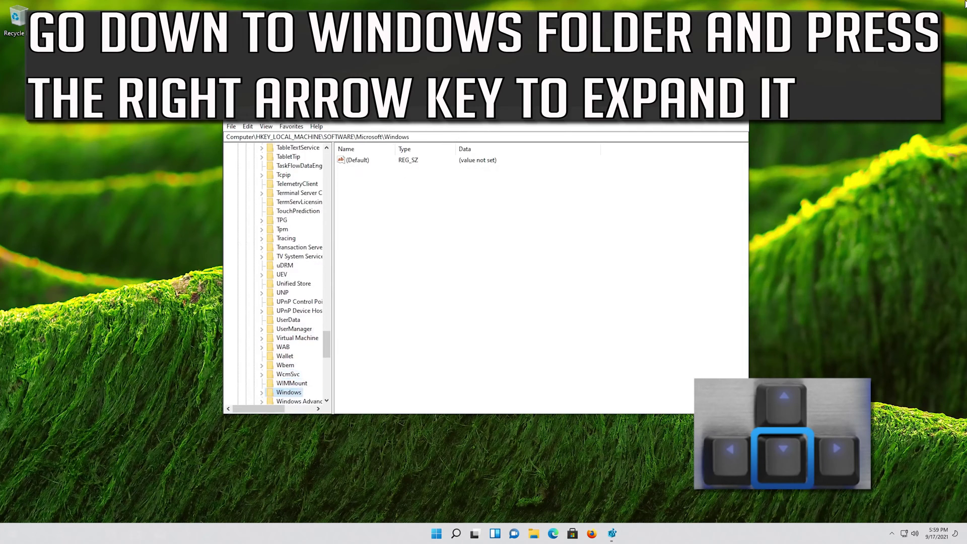
{"action": "key", "text": "Down"}
{"action": "key", "text": "Down"}
{"action": "key", "text": "Down"}
{"action": "key", "text": "Down"}
{"action": "key", "text": "Down"}
{"action": "key", "text": "Down"}
{"action": "key", "text": "Down"}
{"action": "key", "text": "Down"}
{"action": "key", "text": "Down"}
{"action": "key", "text": "Up"}
{"action": "key", "text": "Up"}
{"action": "key", "text": "Up"}
{"action": "key", "text": "Up"}
{"action": "key", "text": "Up"}
{"action": "key", "text": "Up"}
{"action": "key", "text": "Up"}
{"action": "key", "text": "Up"}
{"action": "key", "text": "Up"}
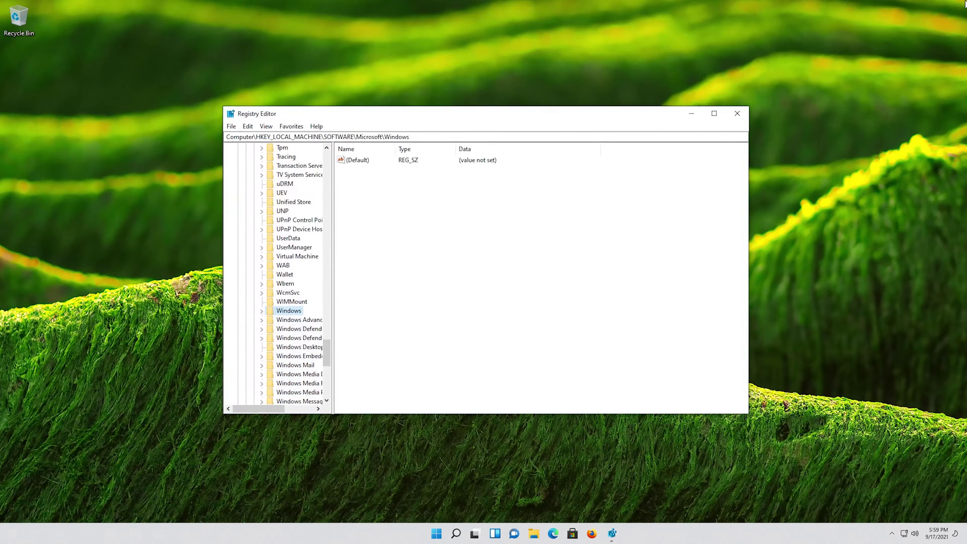
{"action": "key", "text": "Right"}
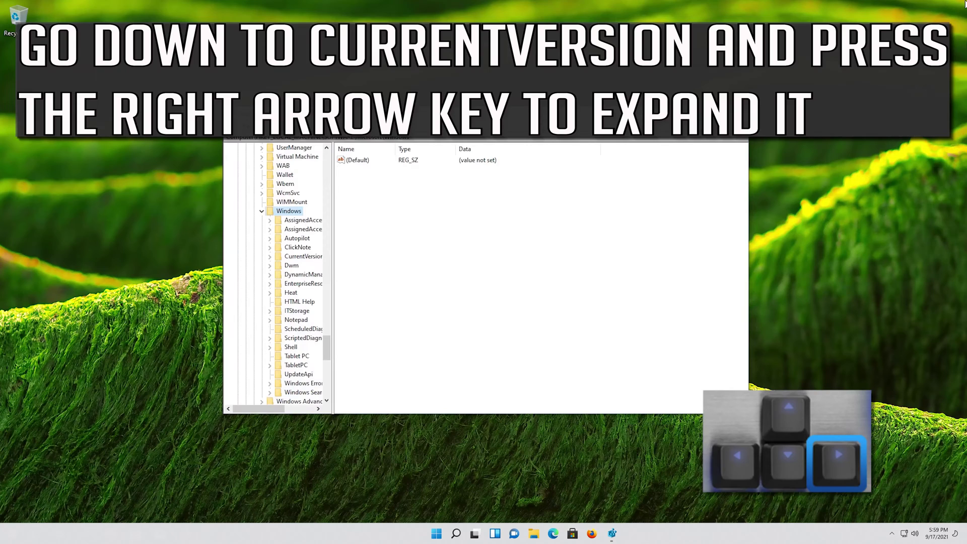
- Expand CurrentVersion, then the Policies key beneath it
{"action": "key", "text": "Down"}
{"action": "key", "text": "Down"}
{"action": "key", "text": "Down"}
{"action": "key", "text": "Down"}
{"action": "key", "text": "Down"}
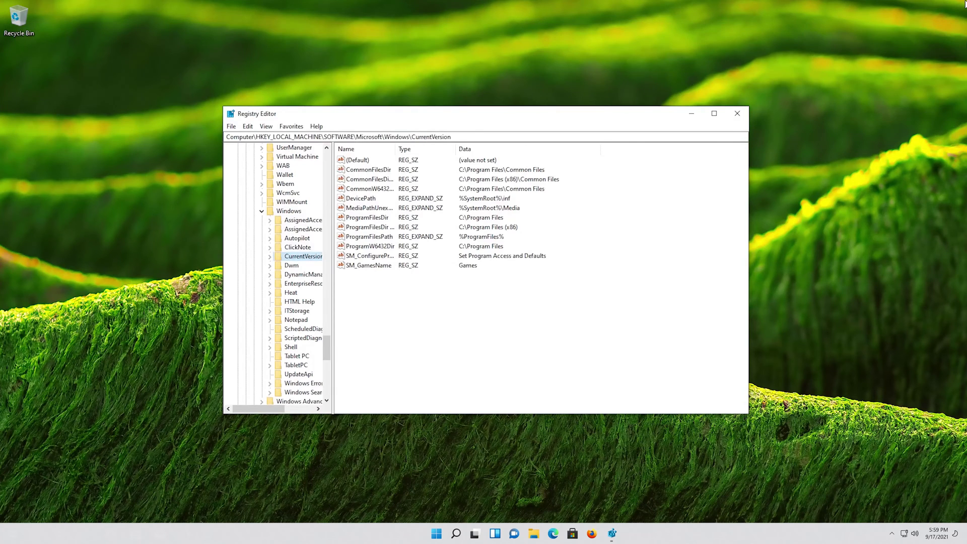
{"action": "key", "text": "Right"}
{"action": "key", "text": "Down"}
{"action": "key", "text": "Down"}
{"action": "key", "text": "Down"}
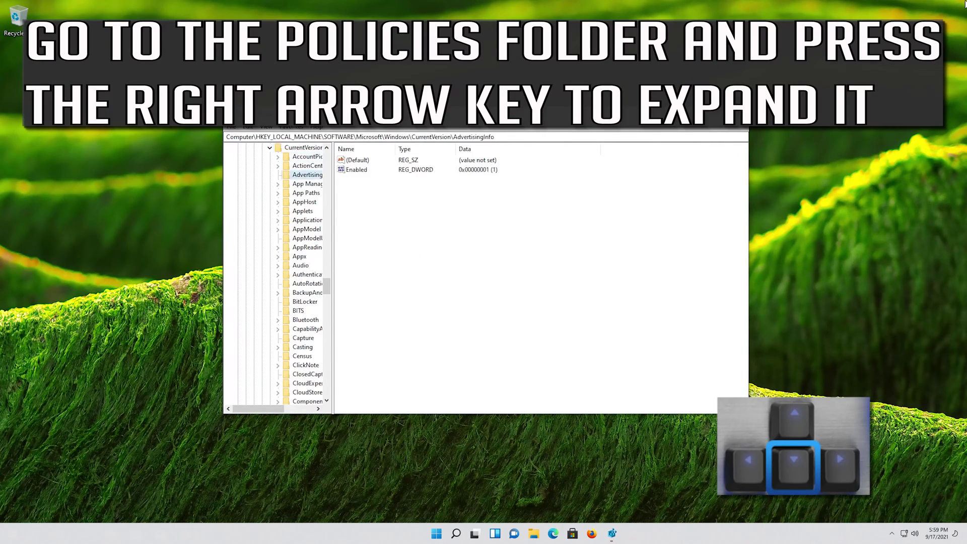
{"action": "key", "text": "Down"}
{"action": "key", "text": "Down"}
{"action": "key", "text": "Down"}
{"action": "key", "text": "Down"}
{"action": "key", "text": "Down"}
{"action": "key", "text": "Down"}
{"action": "key", "text": "Down"}
{"action": "key", "text": "Down"}
{"action": "key", "text": "Down"}
{"action": "key", "text": "Down"}
{"action": "key", "text": "Down"}
{"action": "key", "text": "Down"}
{"action": "key", "text": "Down"}
{"action": "key", "text": "Down"}
{"action": "key", "text": "Down"}
{"action": "key", "text": "Down"}
{"action": "key", "text": "Down"}
{"action": "key", "text": "Down"}
{"action": "key", "text": "Down"}
{"action": "key", "text": "Down"}
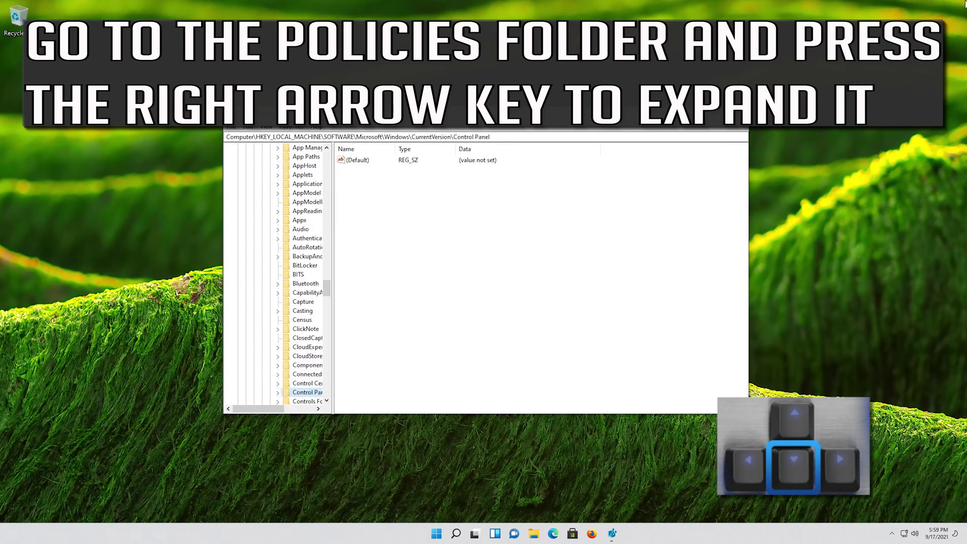
{"action": "key", "text": "Down"}
{"action": "key", "text": "Down"}
{"action": "key", "text": "Down"}
{"action": "key", "text": "Down"}
{"action": "key", "text": "Down"}
{"action": "key", "text": "Down"}
{"action": "key", "text": "Down"}
{"action": "key", "text": "Down"}
{"action": "key", "text": "Down"}
{"action": "key", "text": "Down"}
{"action": "key", "text": "Down"}
{"action": "key", "text": "Down"}
{"action": "key", "text": "Down"}
{"action": "key", "text": "Down"}
{"action": "key", "text": "Down"}
{"action": "key", "text": "Down"}
{"action": "key", "text": "Down"}
{"action": "key", "text": "Down"}
{"action": "key", "text": "Down"}
{"action": "key", "text": "Down"}
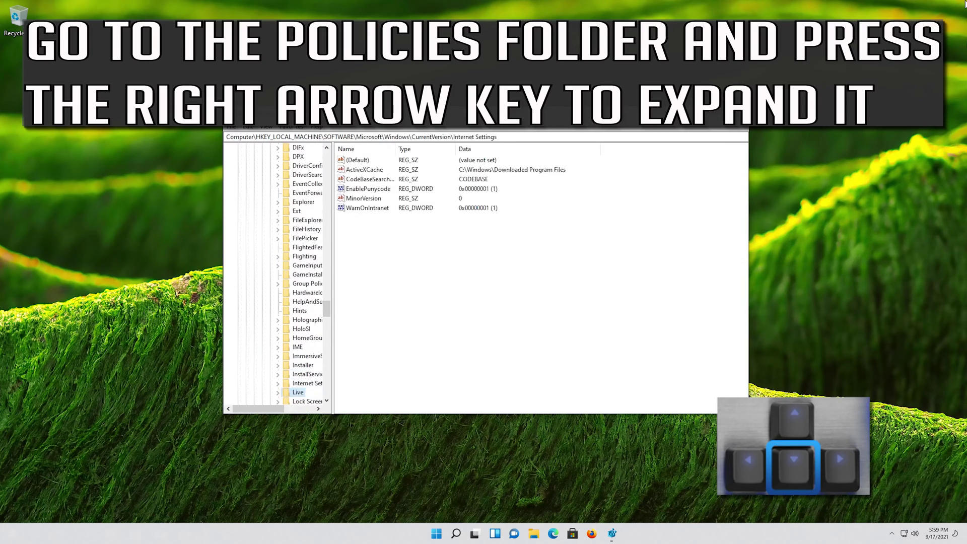
{"action": "key", "text": "Down"}
{"action": "key", "text": "Down"}
{"action": "key", "text": "Down"}
{"action": "key", "text": "Down"}
{"action": "key", "text": "Down"}
{"action": "key", "text": "Down"}
{"action": "key", "text": "Down"}
{"action": "key", "text": "Down"}
{"action": "key", "text": "Down"}
{"action": "key", "text": "Down"}
{"action": "key", "text": "Down"}
{"action": "key", "text": "Down"}
{"action": "key", "text": "Down"}
{"action": "key", "text": "Down"}
{"action": "key", "text": "Down"}
{"action": "key", "text": "Down"}
{"action": "key", "text": "Down"}
{"action": "key", "text": "Down"}
{"action": "key", "text": "Down"}
{"action": "key", "text": "Down"}
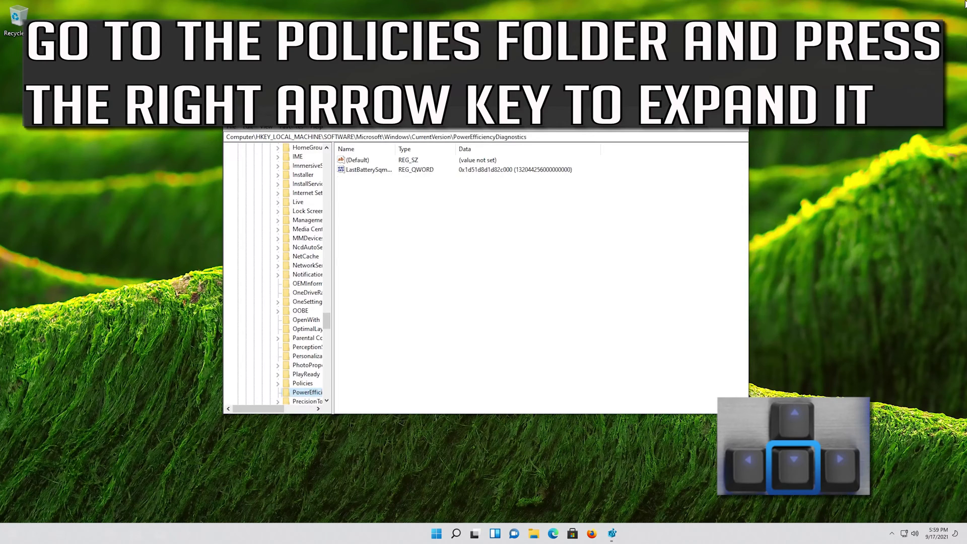
{"action": "key", "text": "Down"}
{"action": "key", "text": "Down"}
{"action": "key", "text": "Down"}
{"action": "key", "text": "Down"}
{"action": "key", "text": "Down"}
{"action": "key", "text": "Down"}
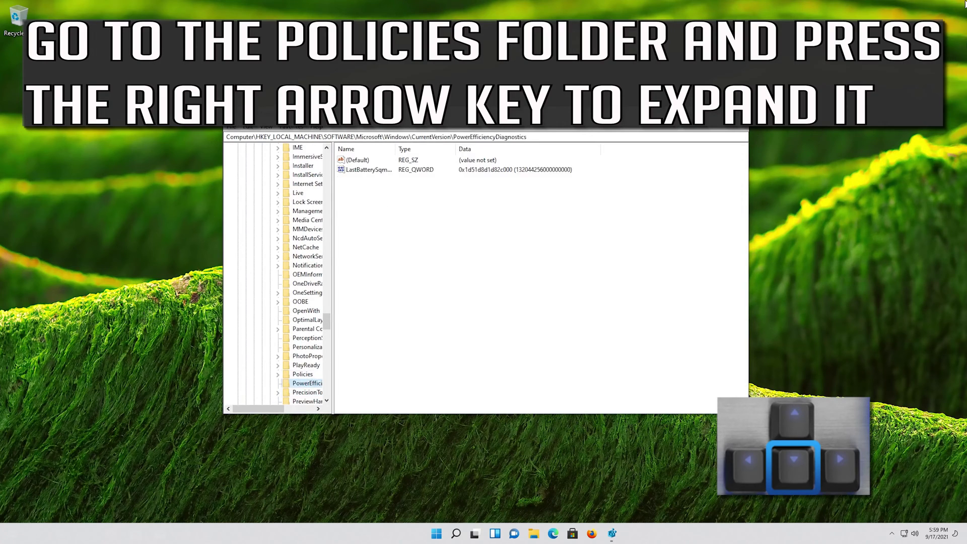
{"action": "key", "text": "Up"}
{"action": "key", "text": "Up"}
{"action": "key", "text": "Up"}
{"action": "key", "text": "Up"}
{"action": "key", "text": "Up"}
{"action": "key", "text": "Up"}
{"action": "key", "text": "Up"}
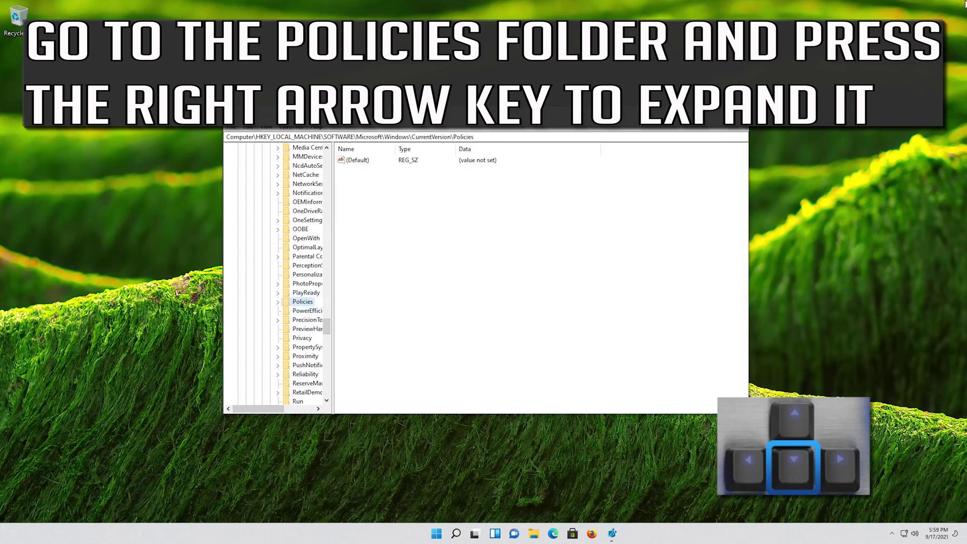
{"action": "key", "text": "Right"}
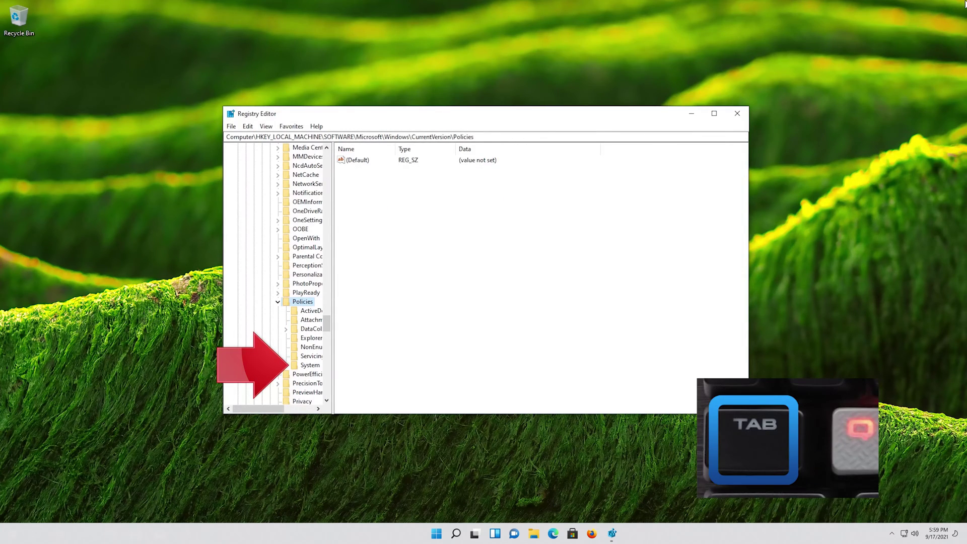
- Change EnableCursorSuppression under Policies\System from 1 to 0, then bring up the Windows security screen
{"action": "key", "text": "Down"}
{"action": "key", "text": "Down"}
{"action": "key", "text": "Down"}
{"action": "key", "text": "Down"}
{"action": "key", "text": "Down"}
{"action": "key", "text": "Down"}
{"action": "key", "text": "Down"}
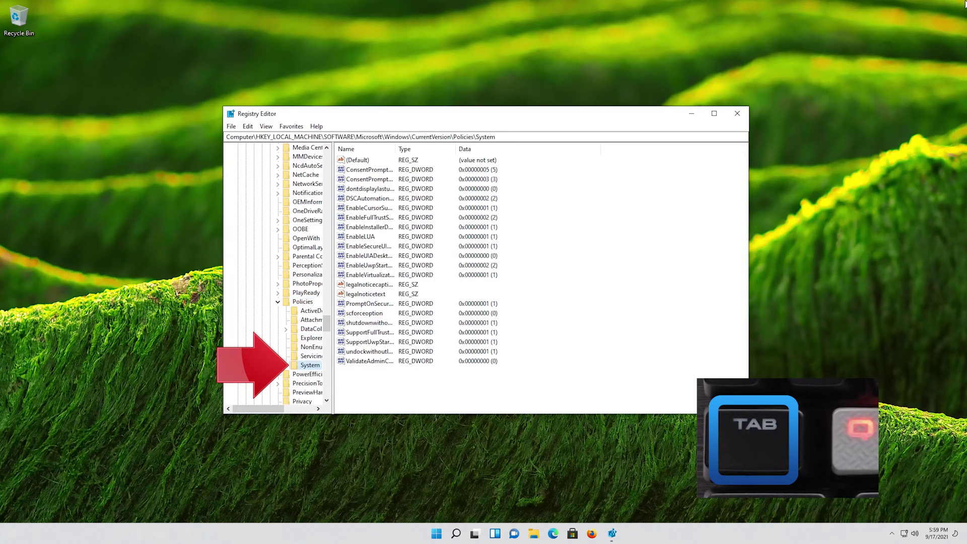
{"action": "key", "text": "Tab"}
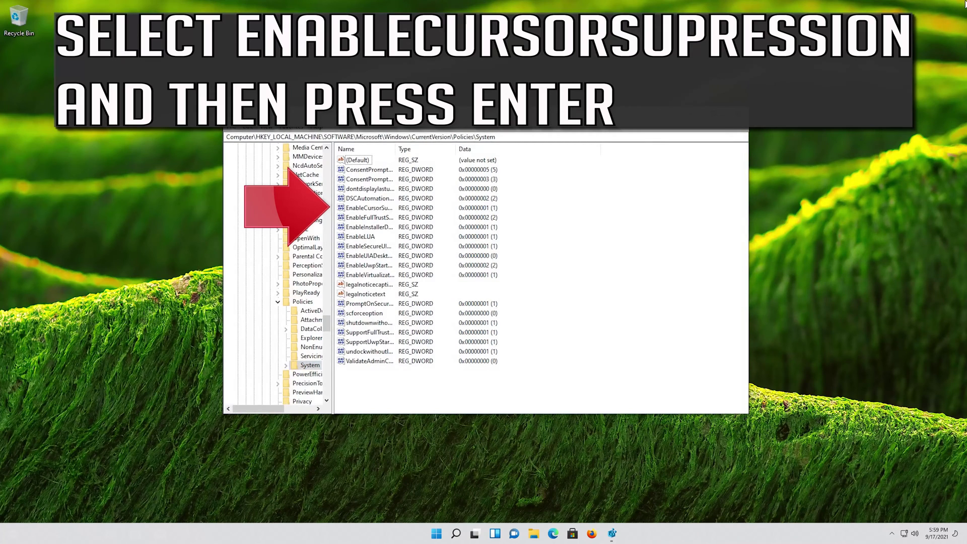
{"action": "key", "text": "Down"}
{"action": "key", "text": "Down"}
{"action": "key", "text": "Down"}
{"action": "key", "text": "Down"}
{"action": "key", "text": "Down"}
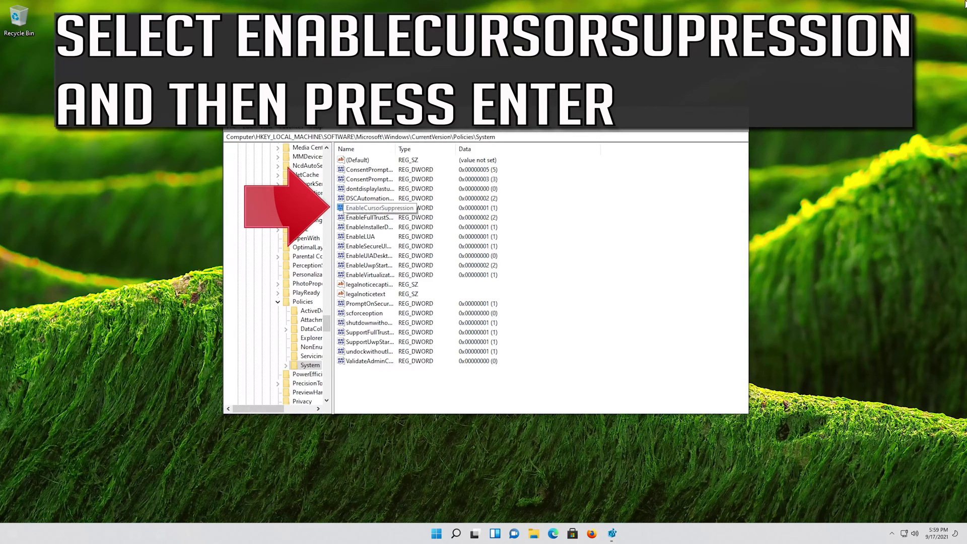
{"action": "key", "text": "Return"}
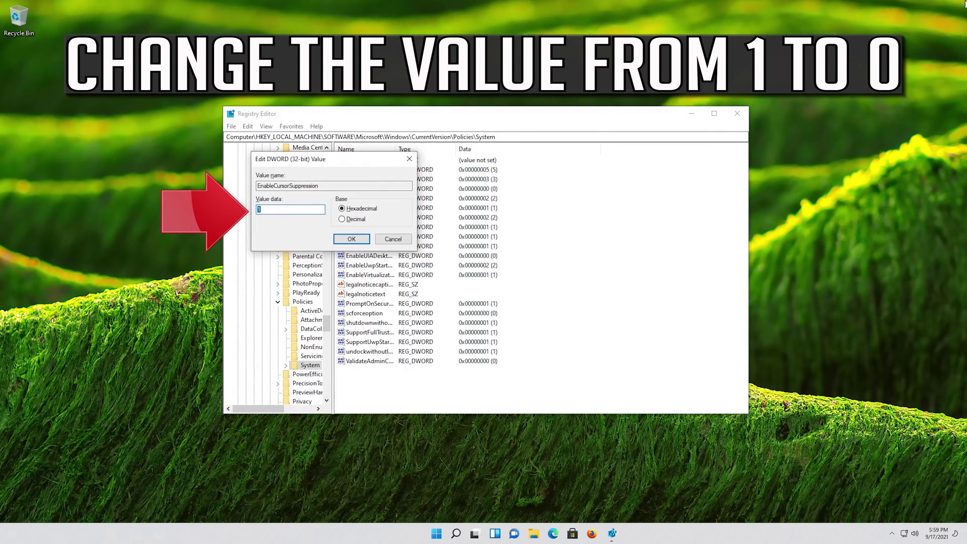
{"action": "type", "text": "0"}
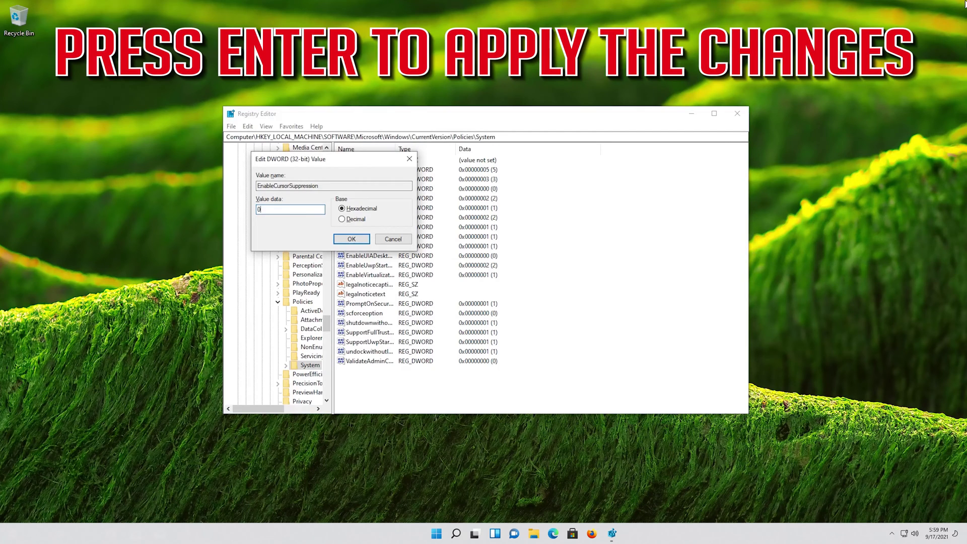
{"action": "key", "text": "Return"}
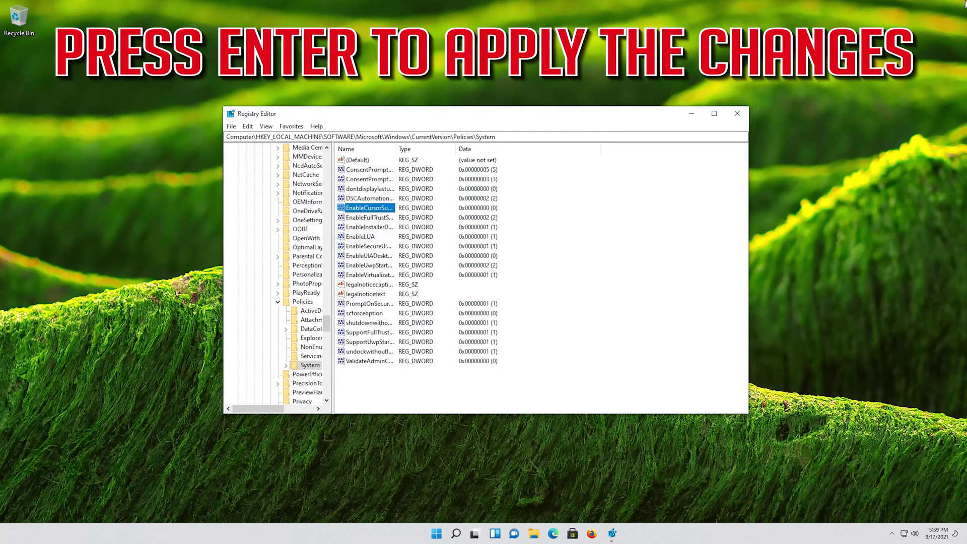
{"action": "key", "text": "ctrl+alt+Delete"}
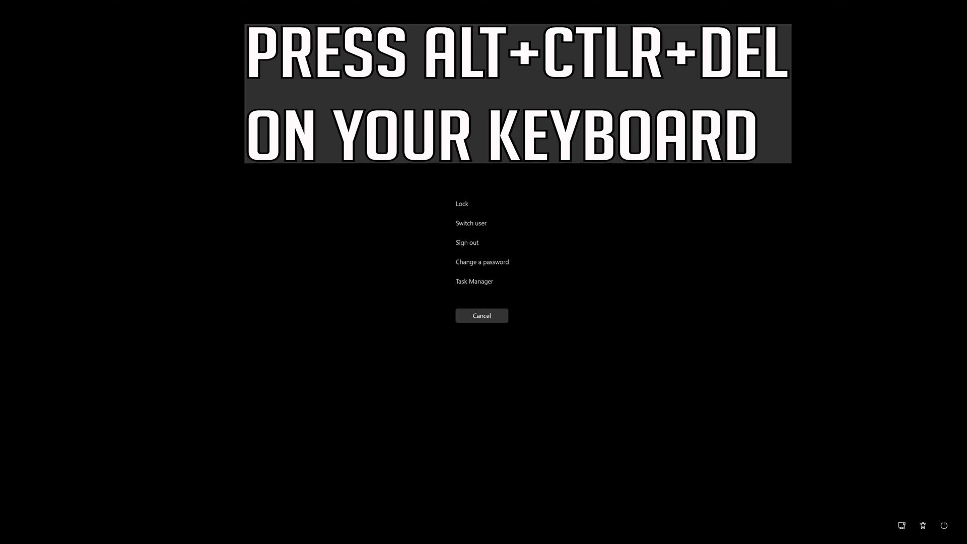
- Move keyboard focus across the security screen toward the Power button in the bottom-right corner
{"action": "key", "text": "Tab"}
{"action": "key", "text": "Tab"}
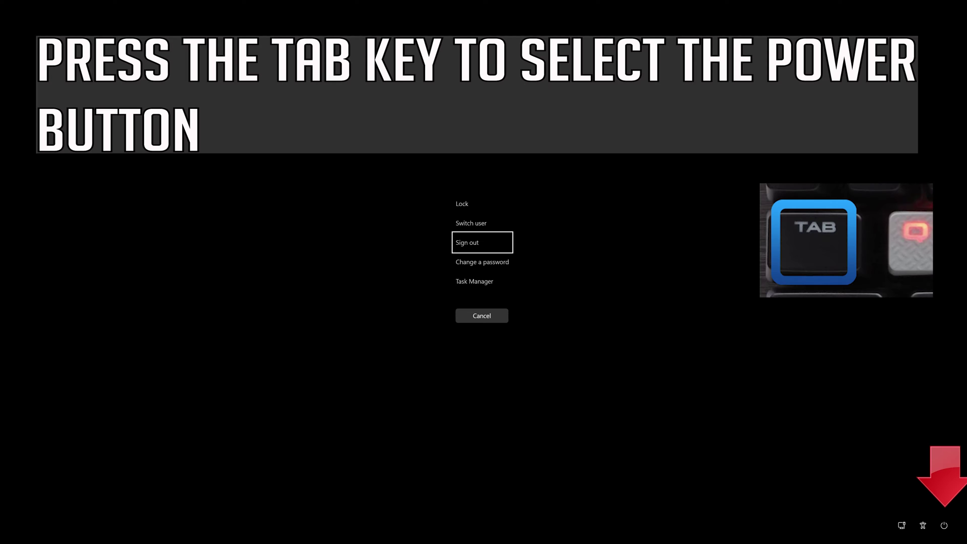
{"action": "key", "text": "Tab"}
{"action": "key", "text": "Tab"}
{"action": "key", "text": "Tab"}
{"action": "key", "text": "Tab"}
{"action": "key", "text": "Tab"}
{"action": "key", "text": "Tab"}
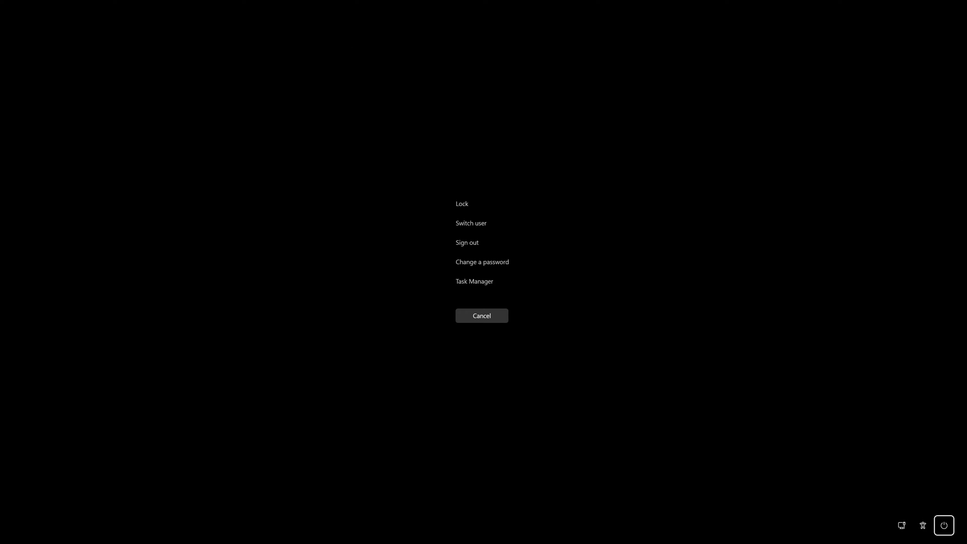